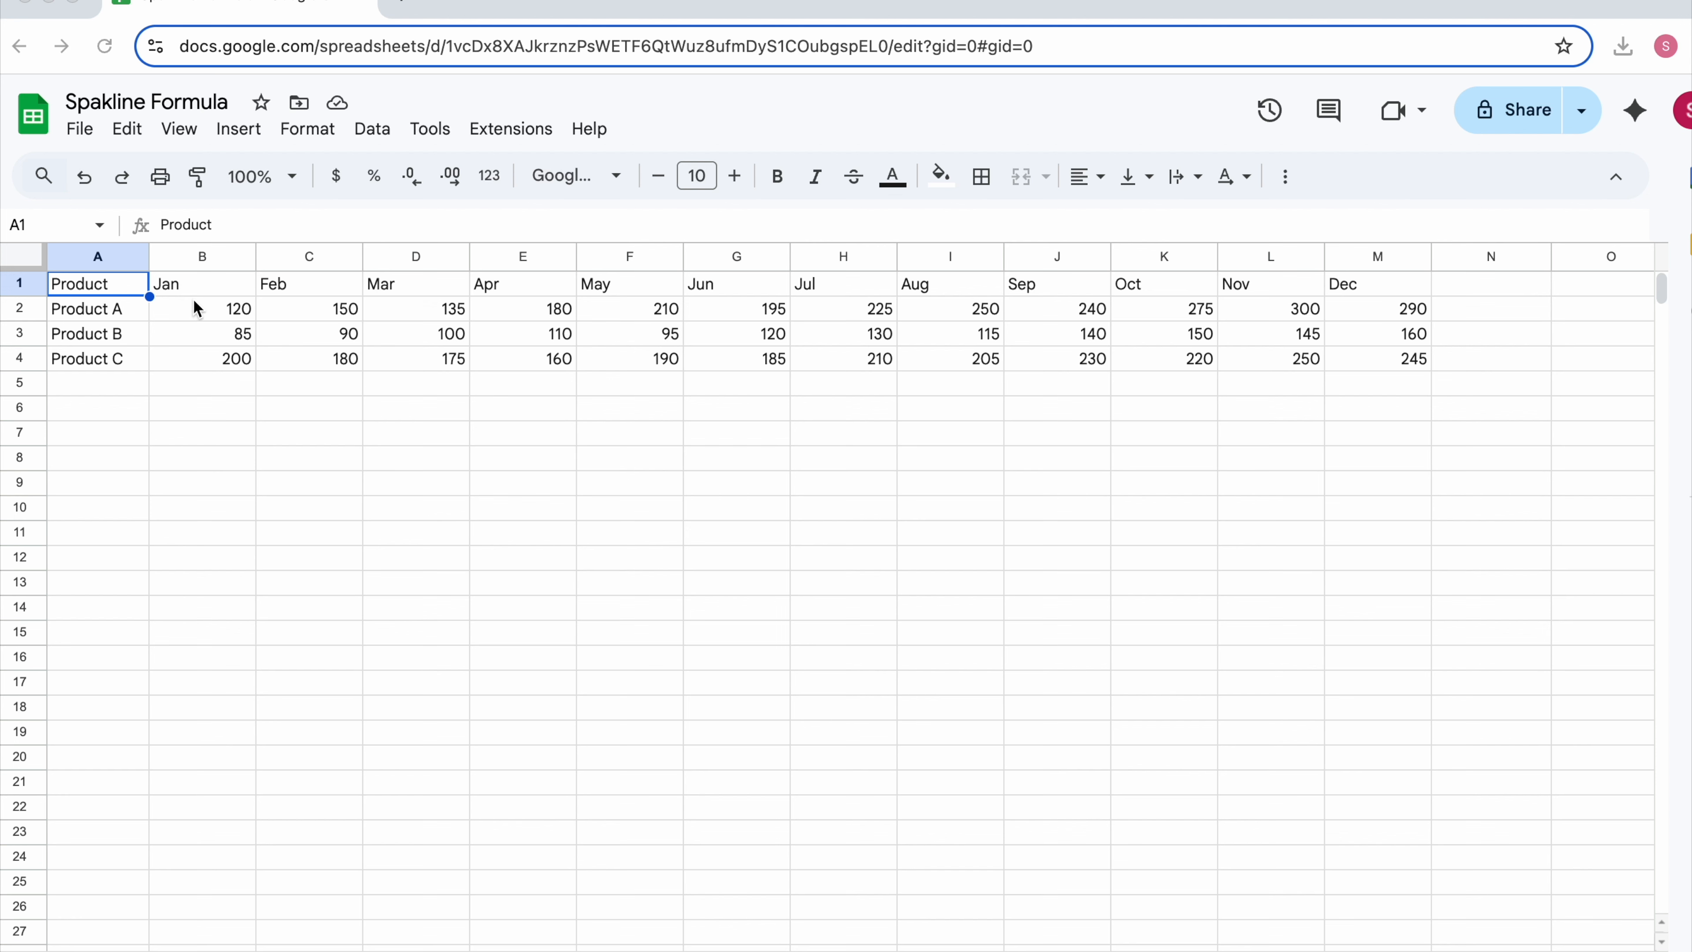
pyautogui.click(32, 308)
pyautogui.click(20, 333)
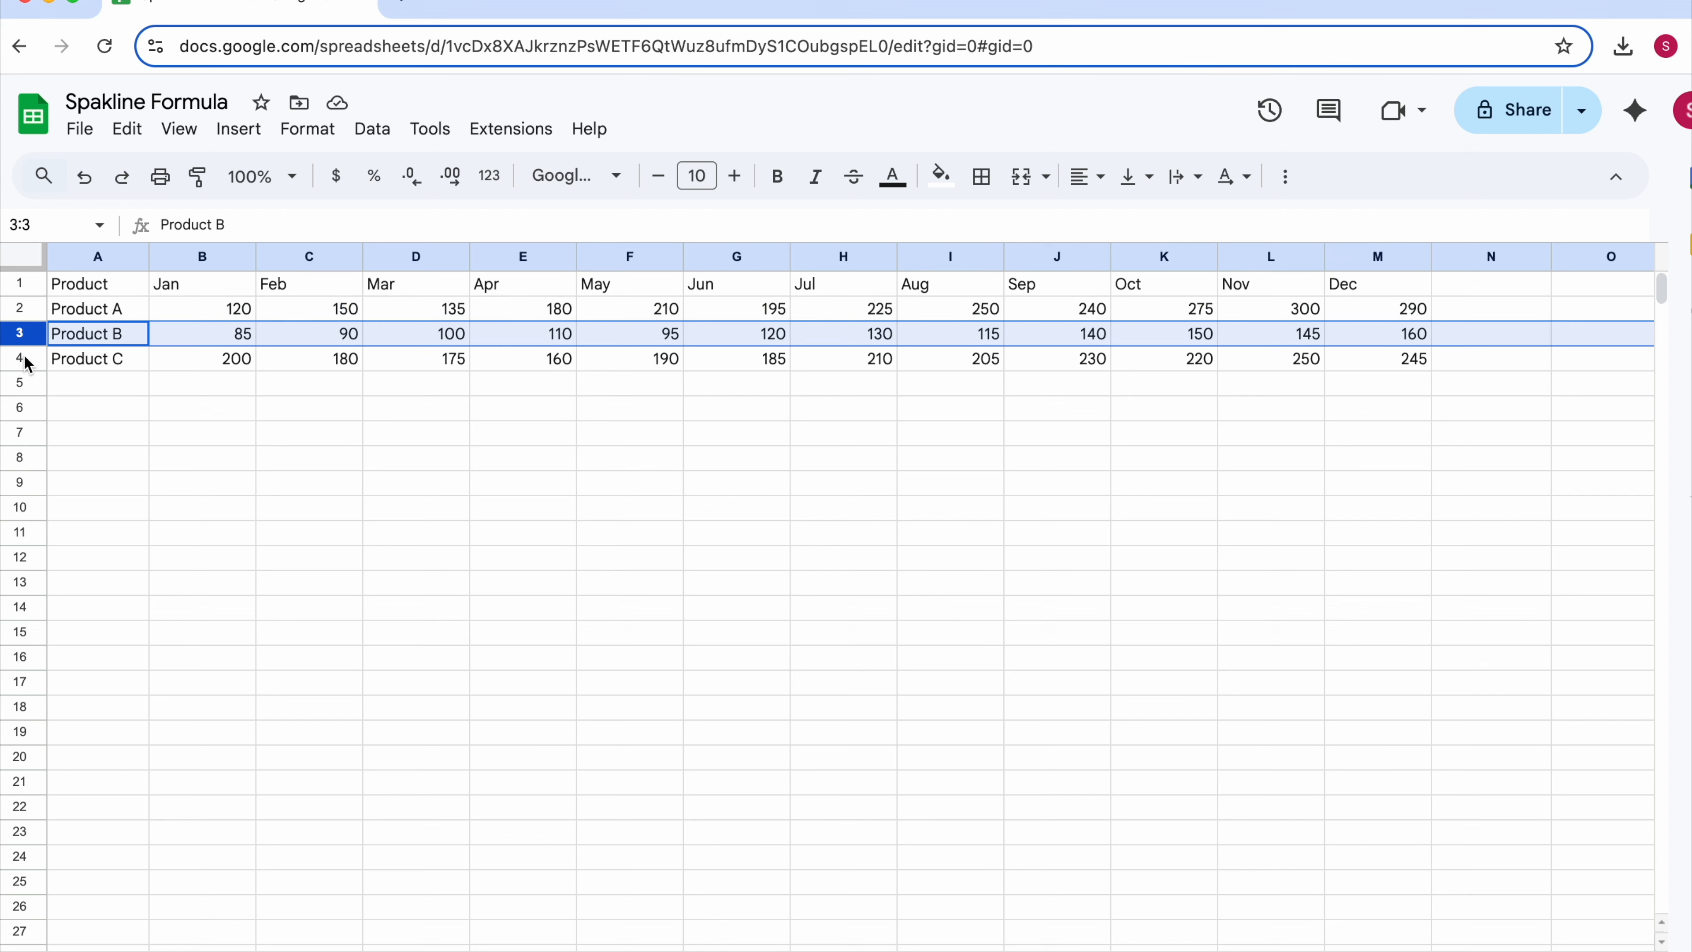
pyautogui.click(22, 359)
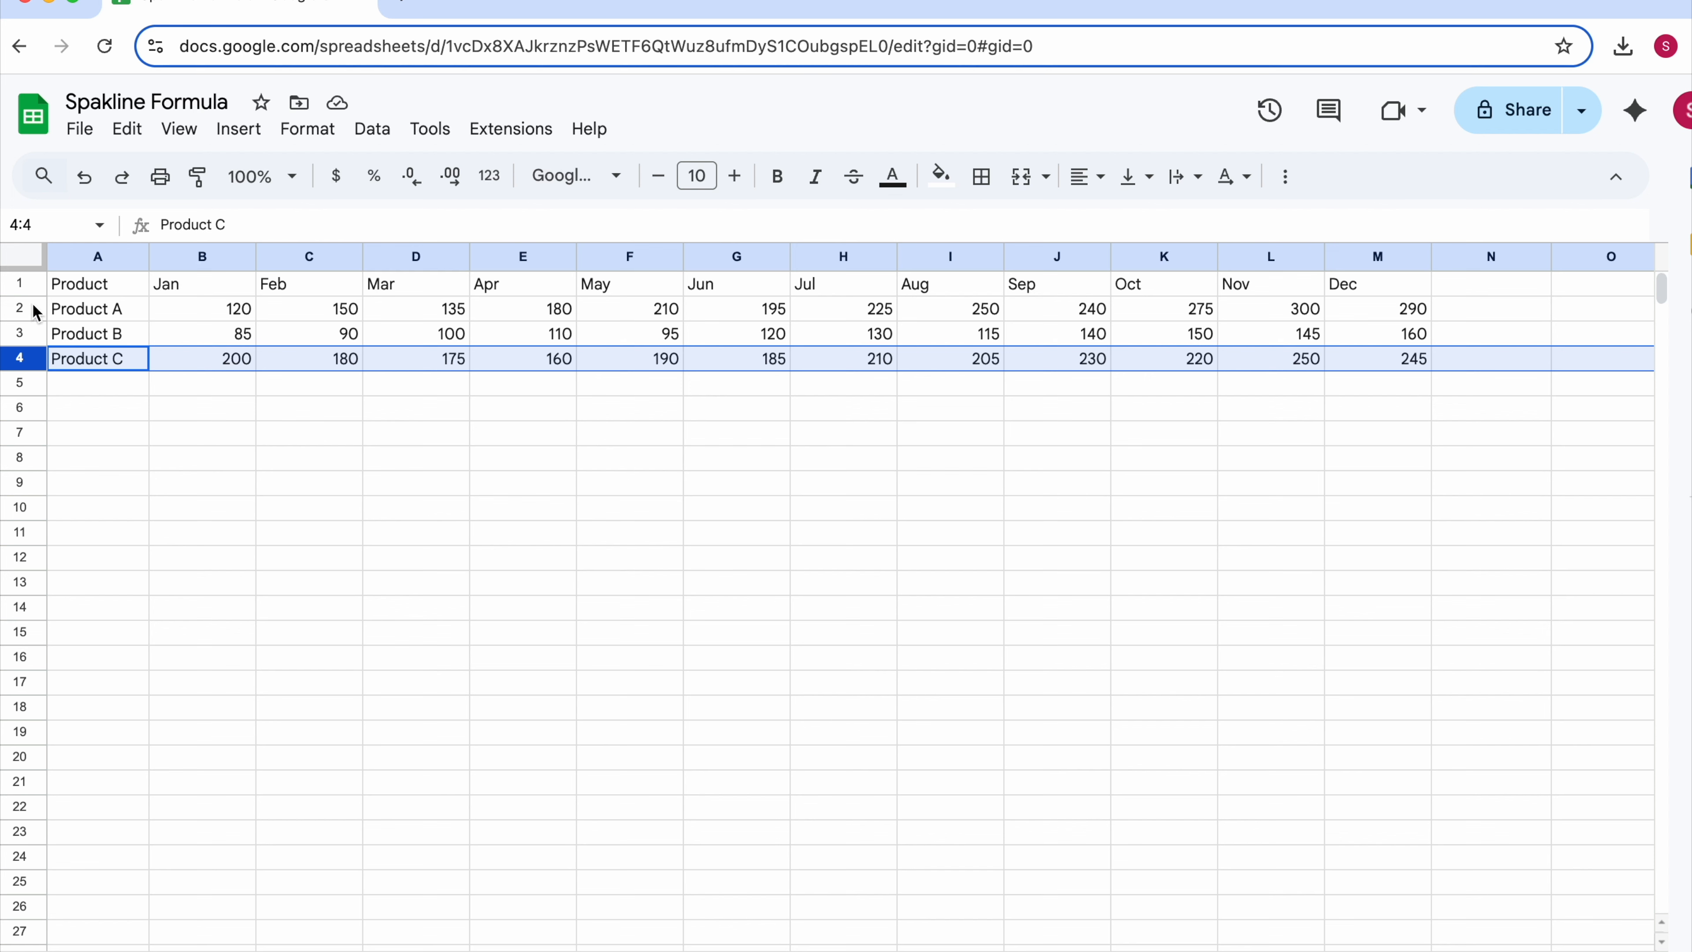
pyautogui.click(19, 308)
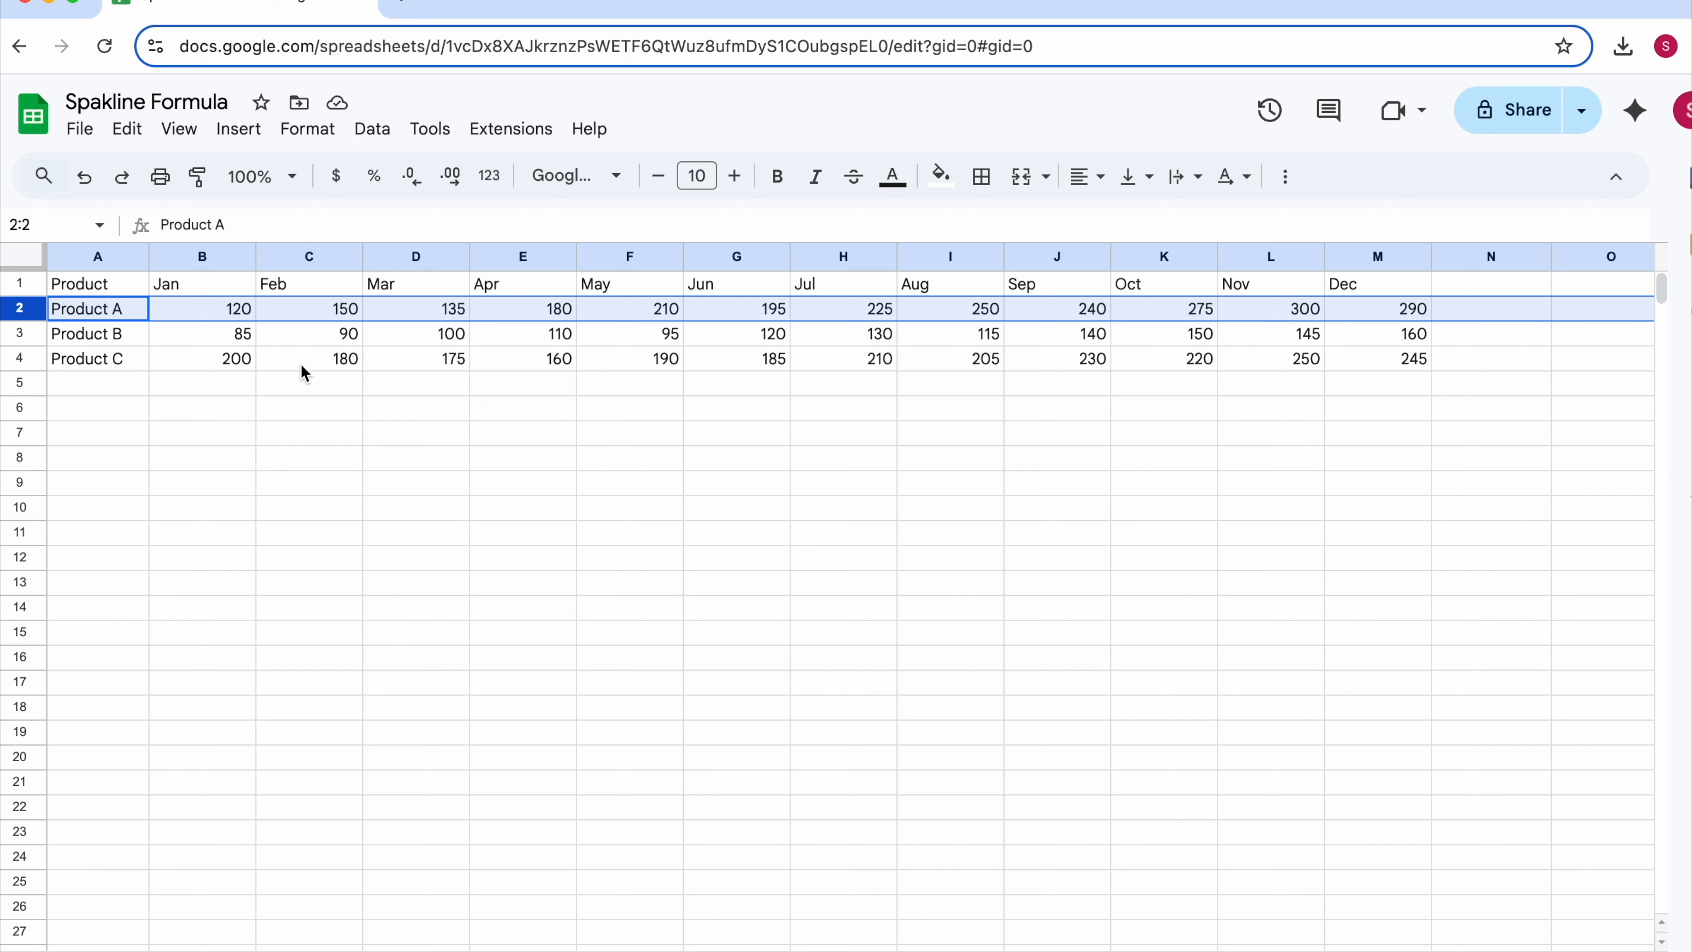
# Enter a SPARKLINE formula in N2 that charts Product A's monthly values from B2:M2
pyautogui.click(1483, 313)
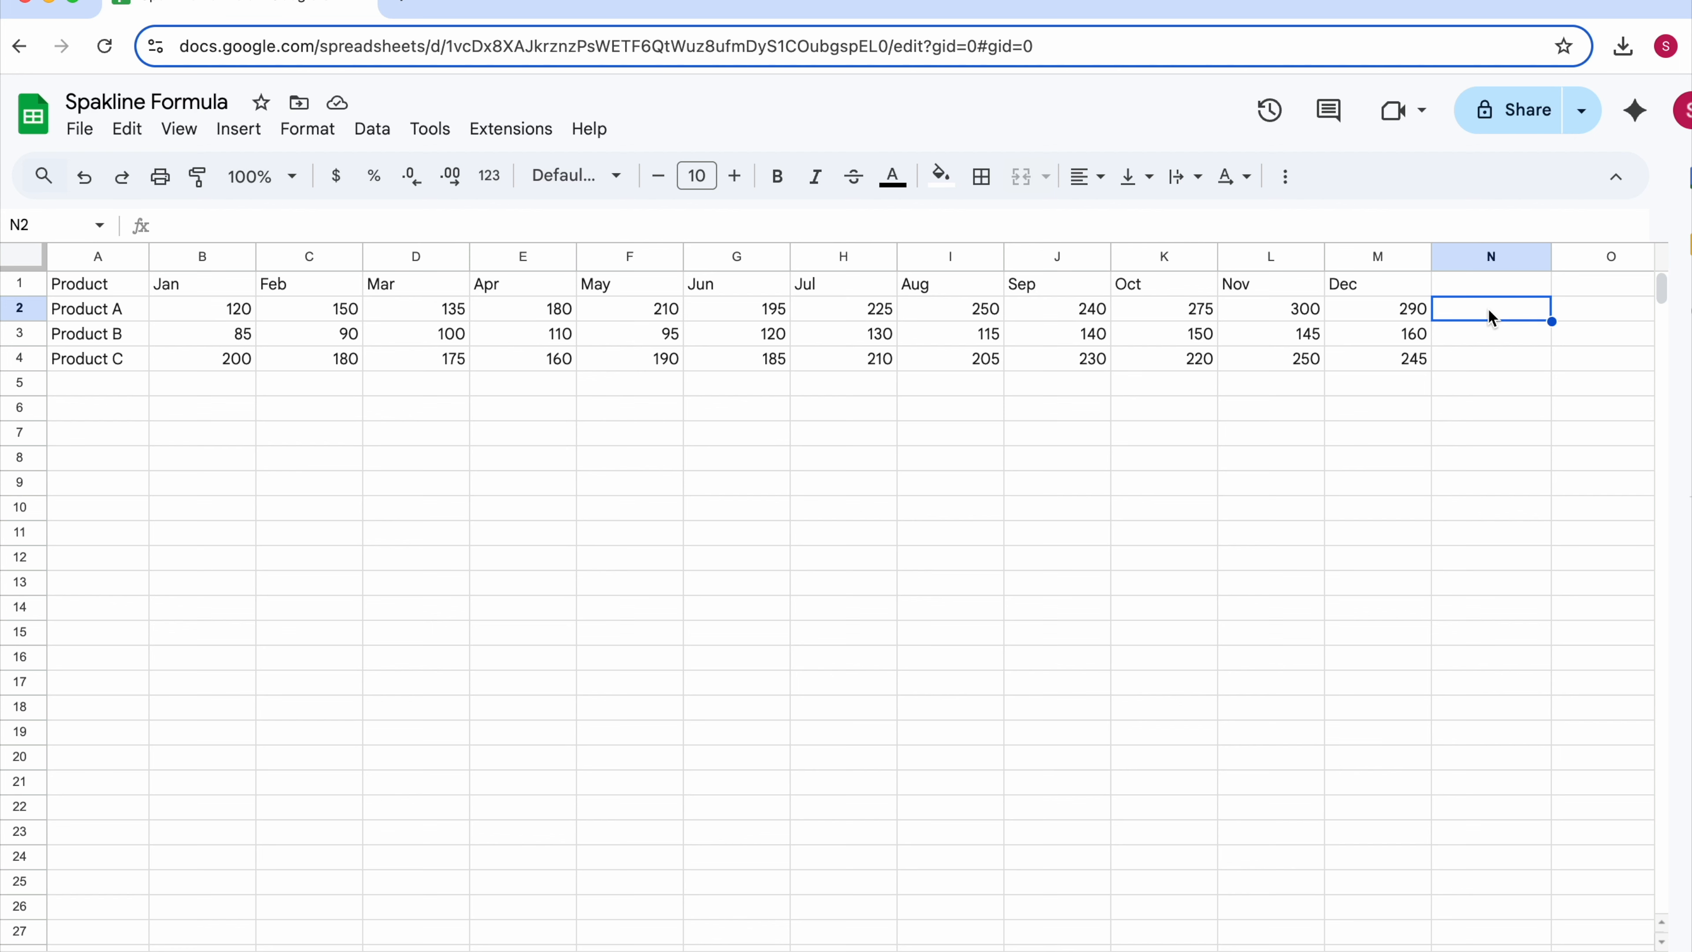
pyautogui.write('=')
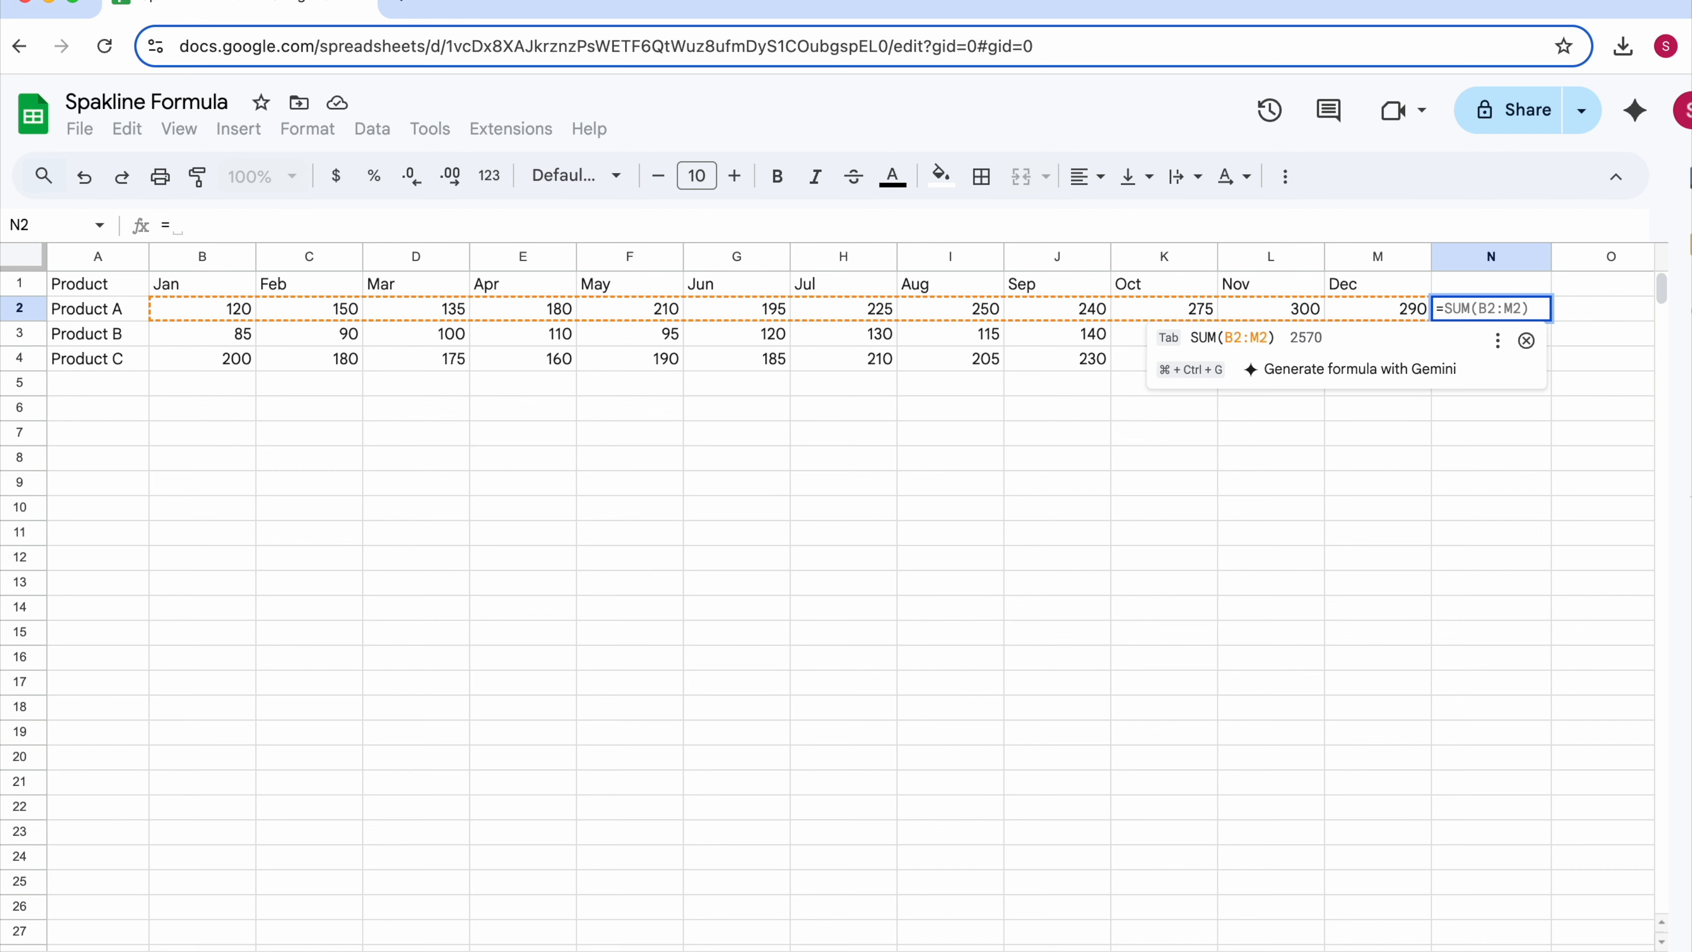
pyautogui.write('spa')
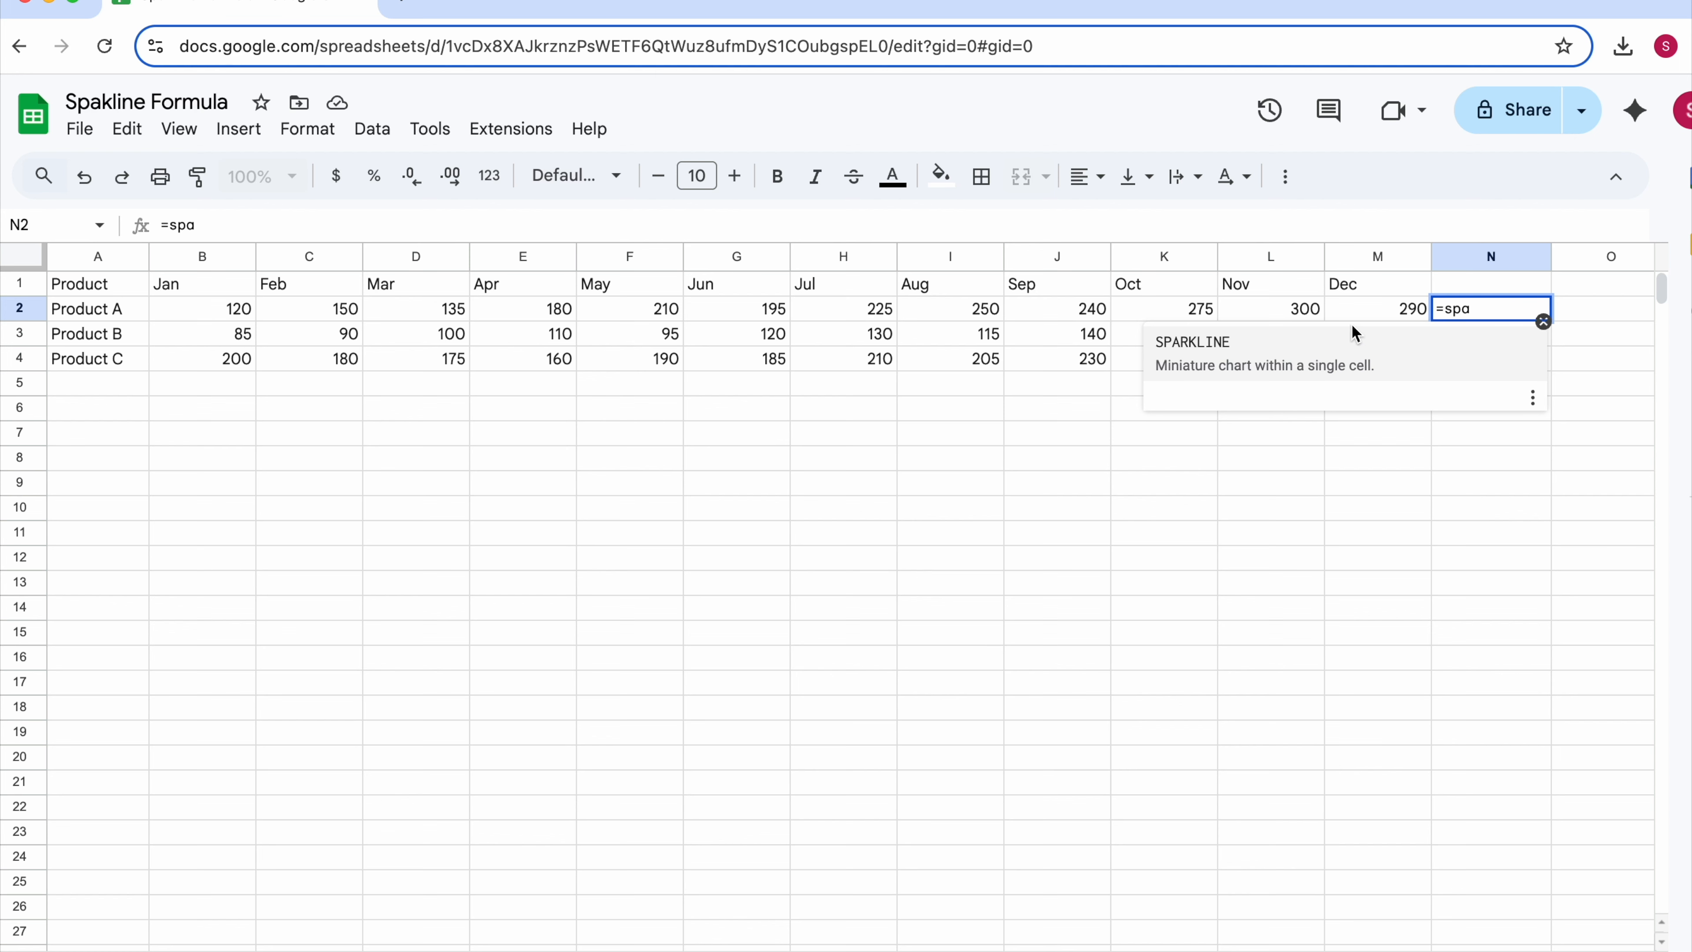
pyautogui.click(1267, 349)
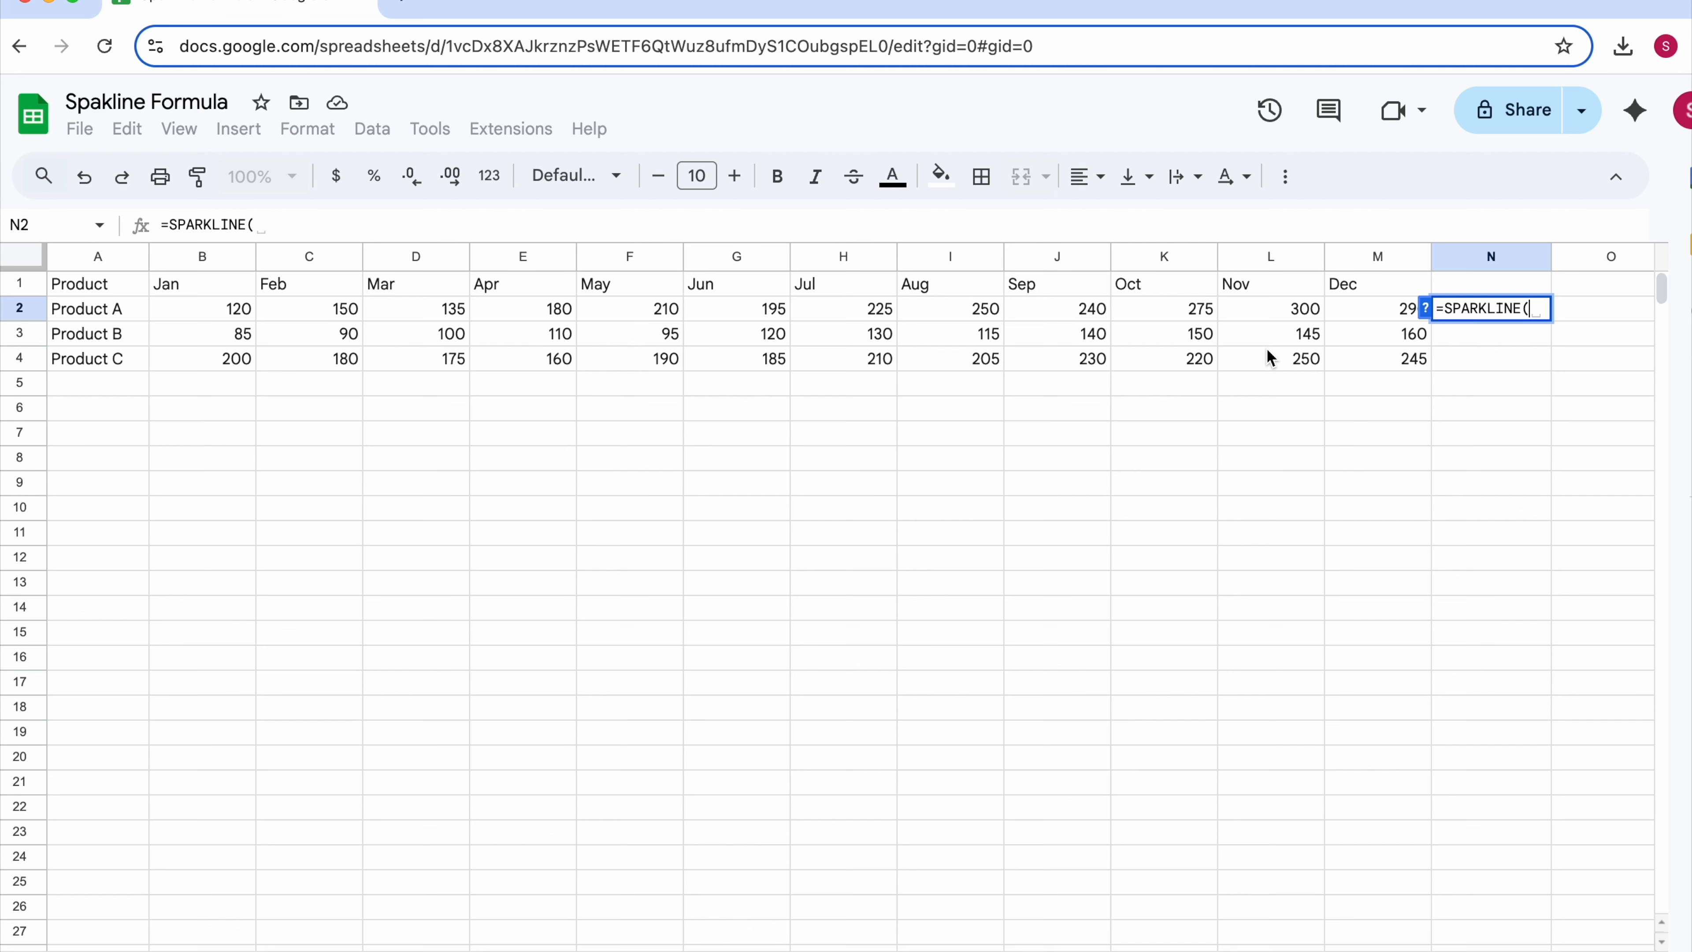
pyautogui.write('B2')
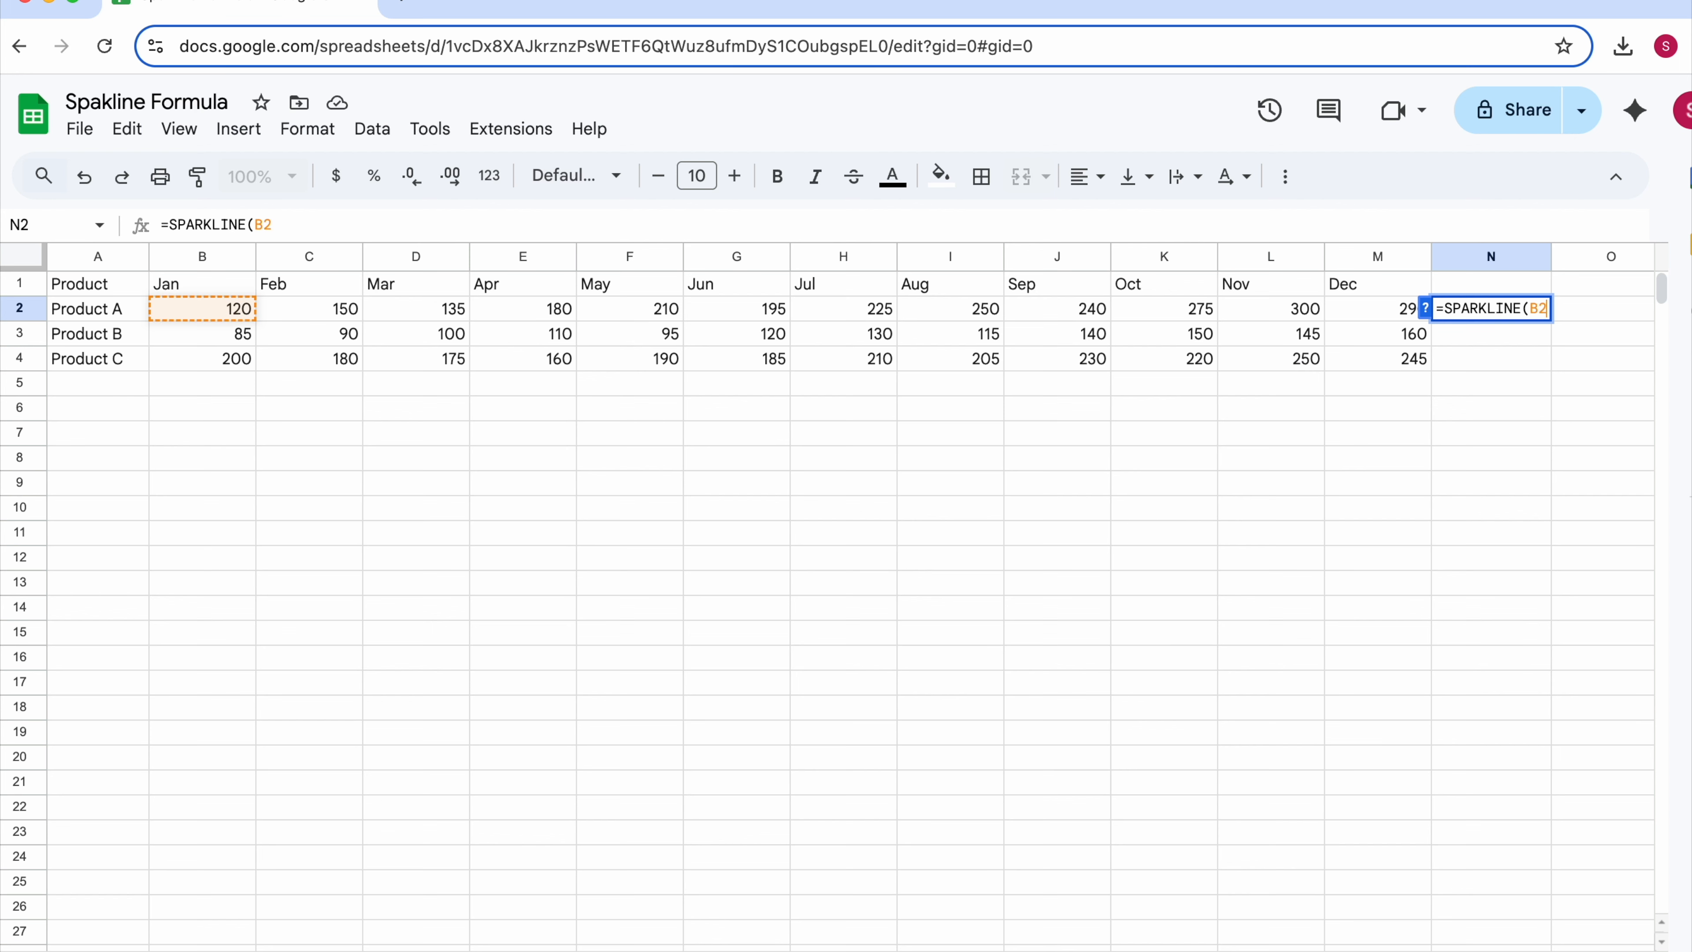
pyautogui.write(':')
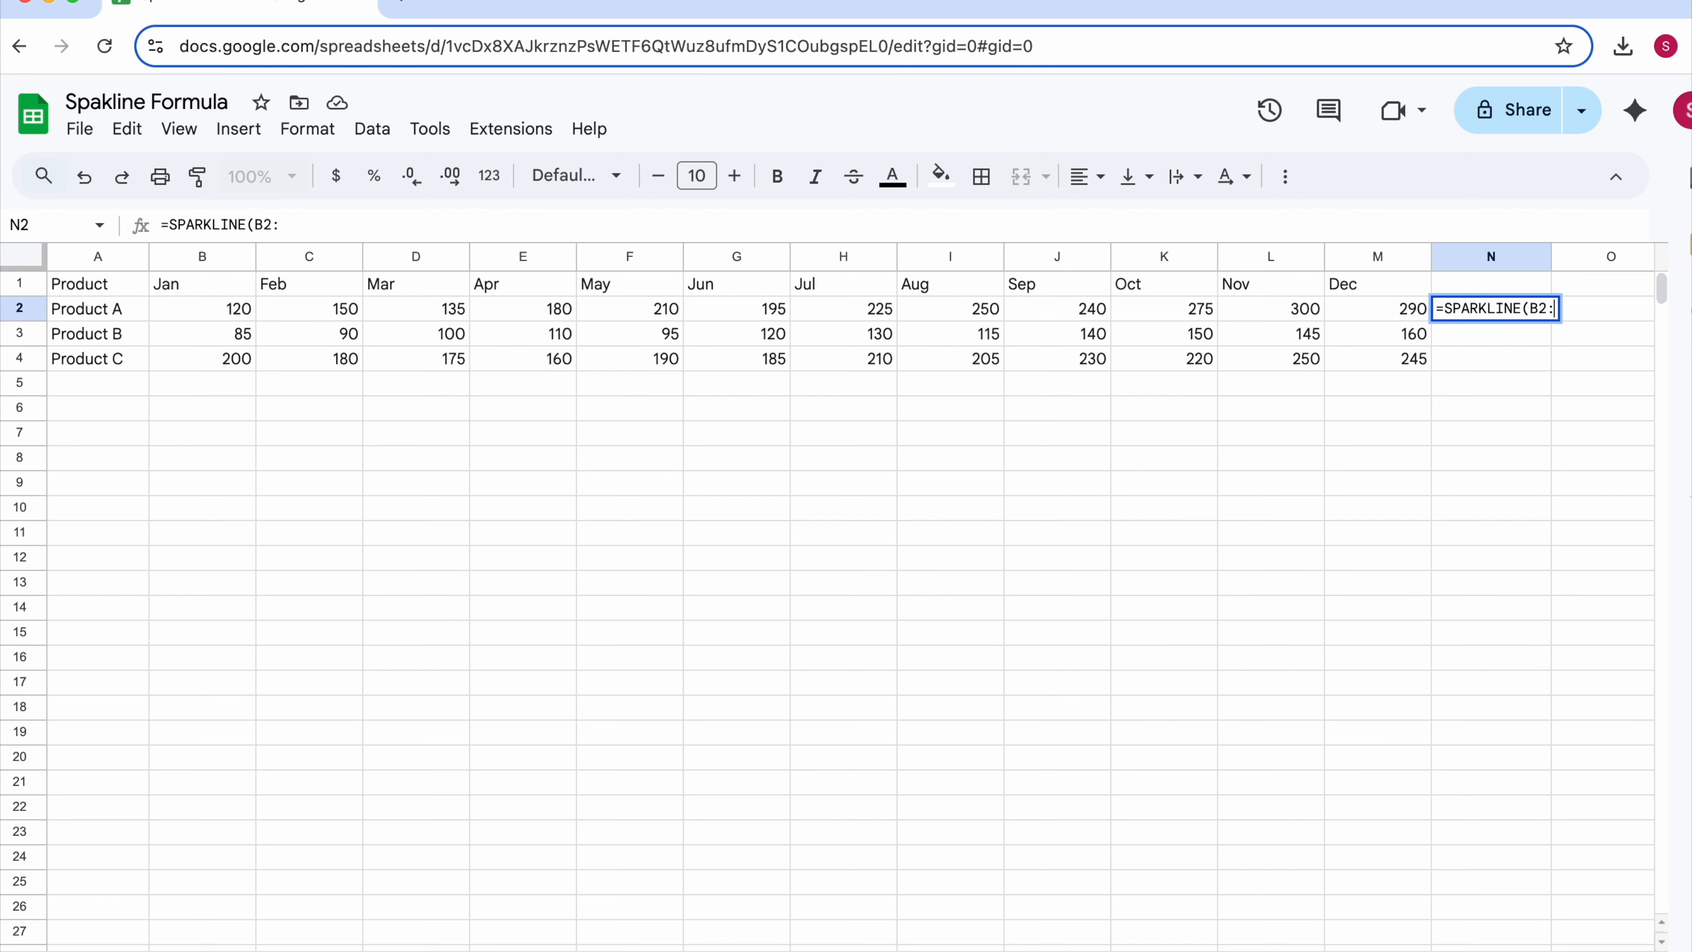
pyautogui.write('M2')
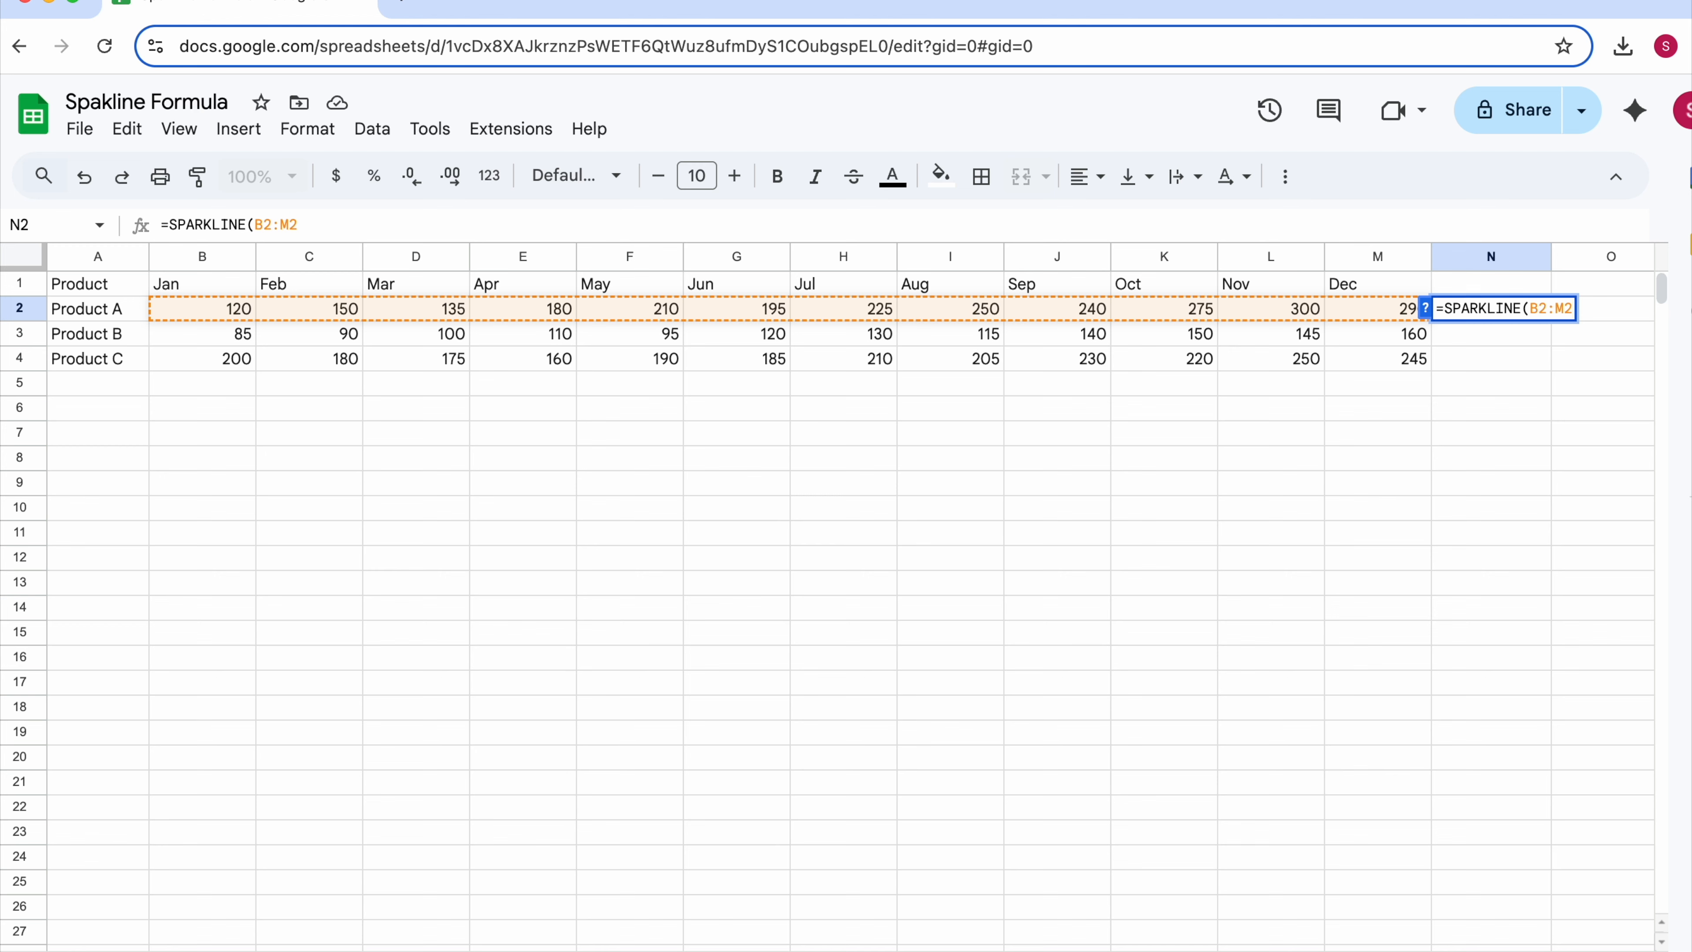
pyautogui.press('Return')
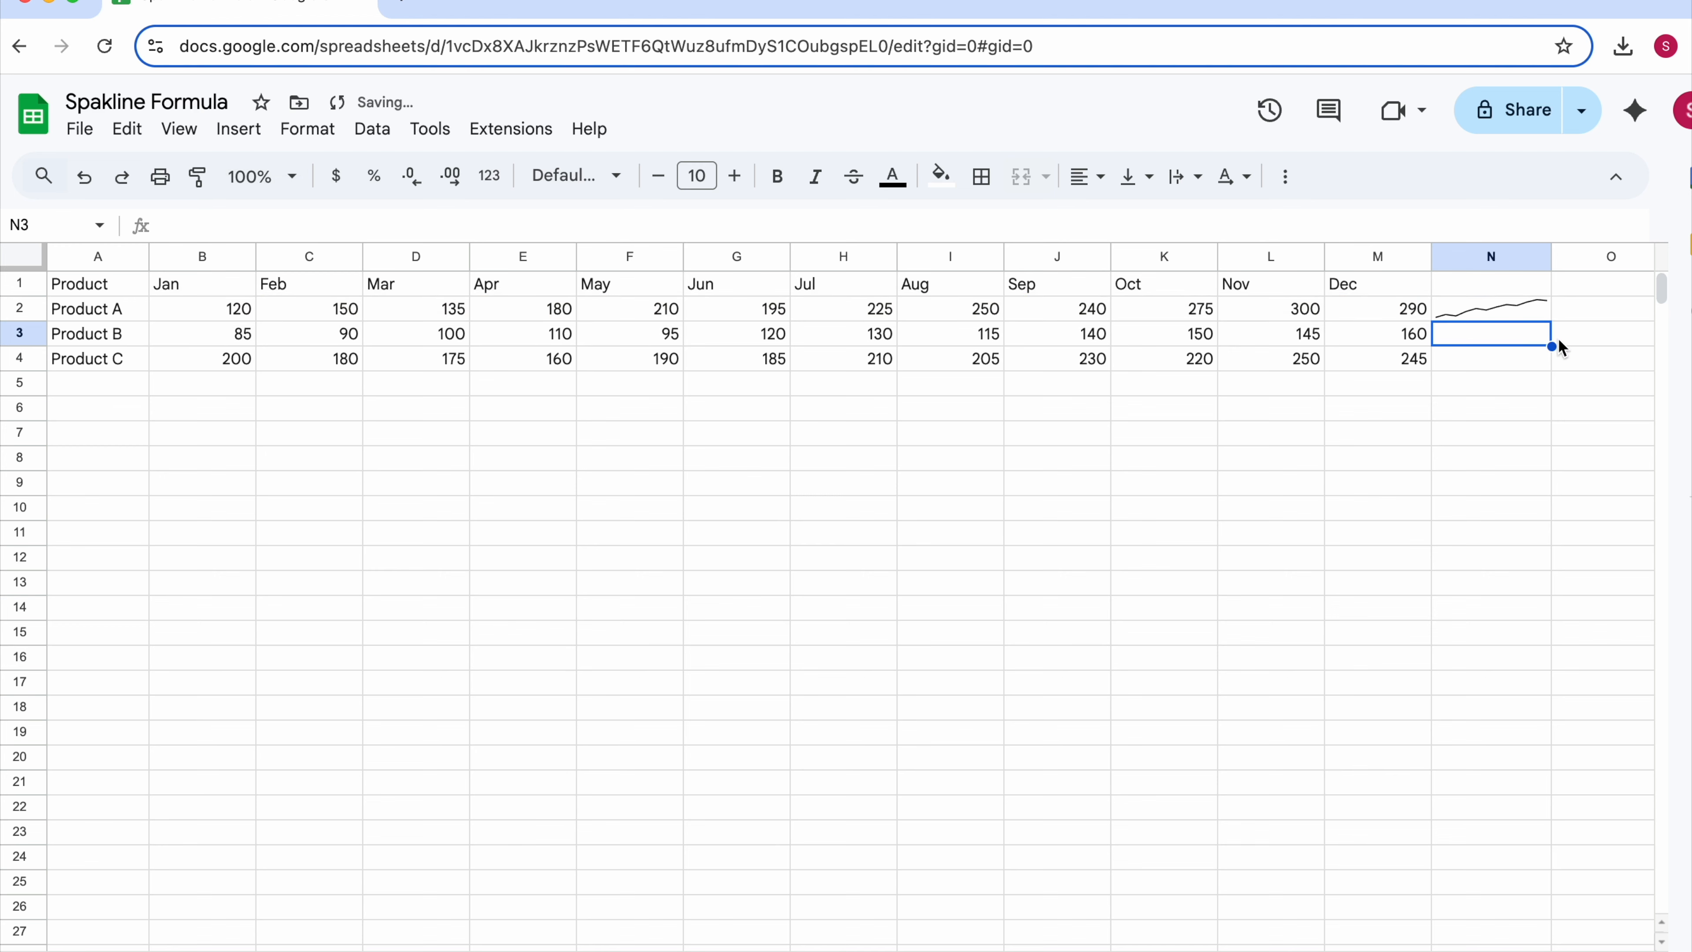
# Extend the SPARKLINE formula in N2 with an options argument that sets "color" to "red"
pyautogui.click(1516, 307)
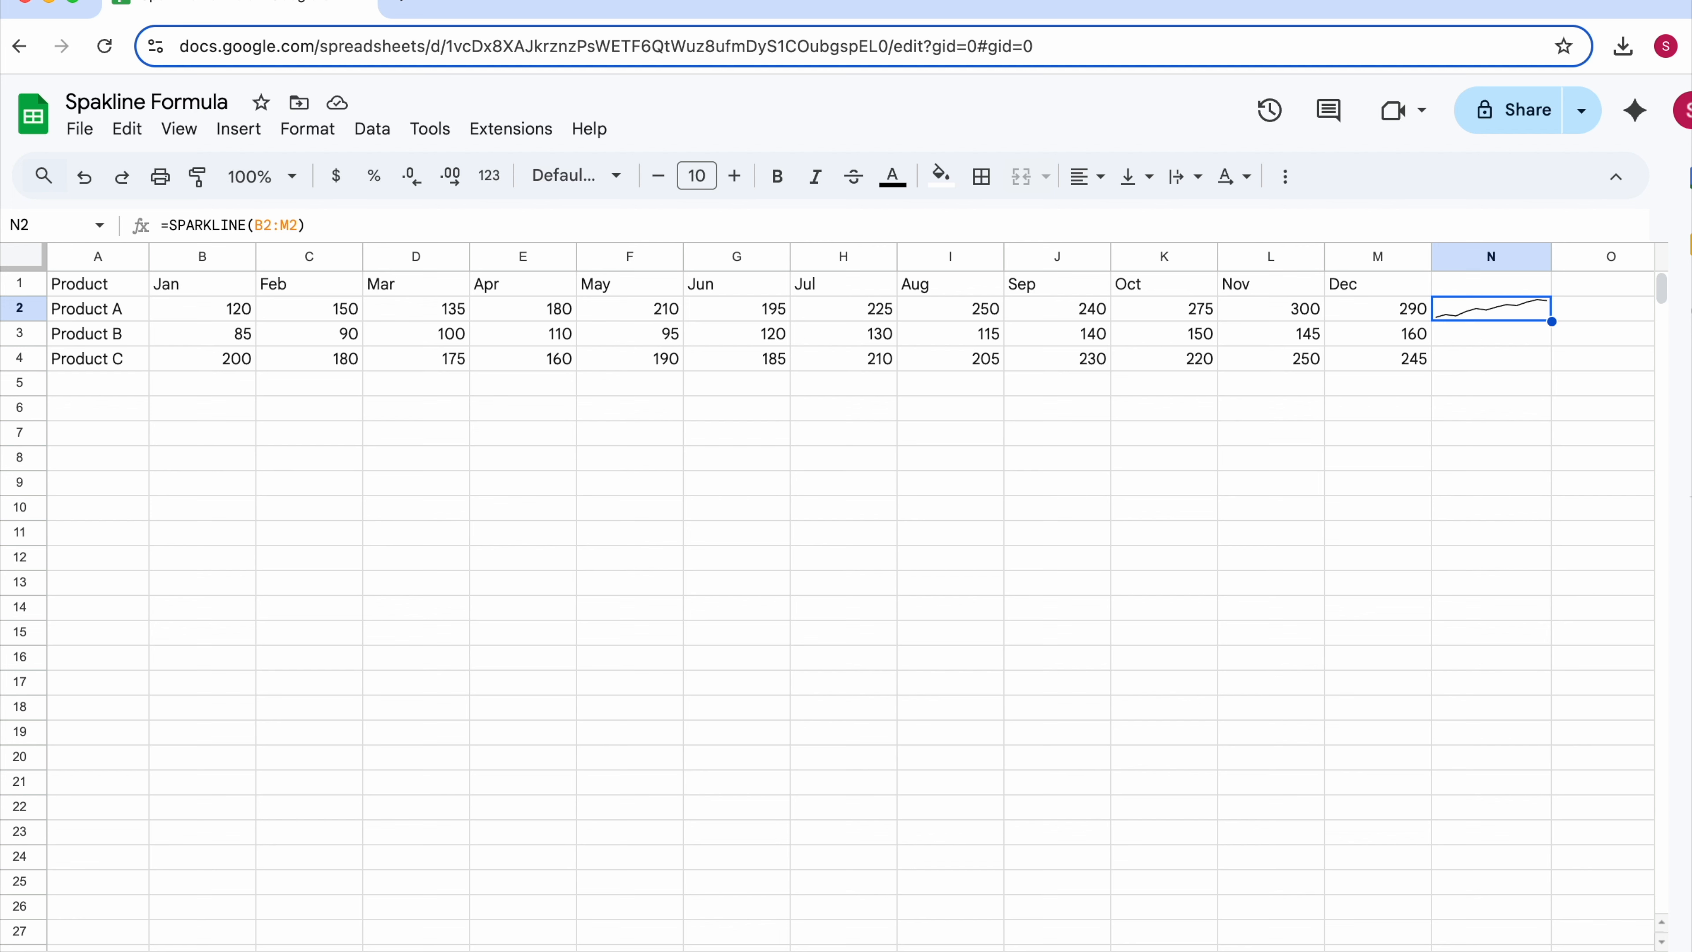
pyautogui.doubleClick(1512, 308)
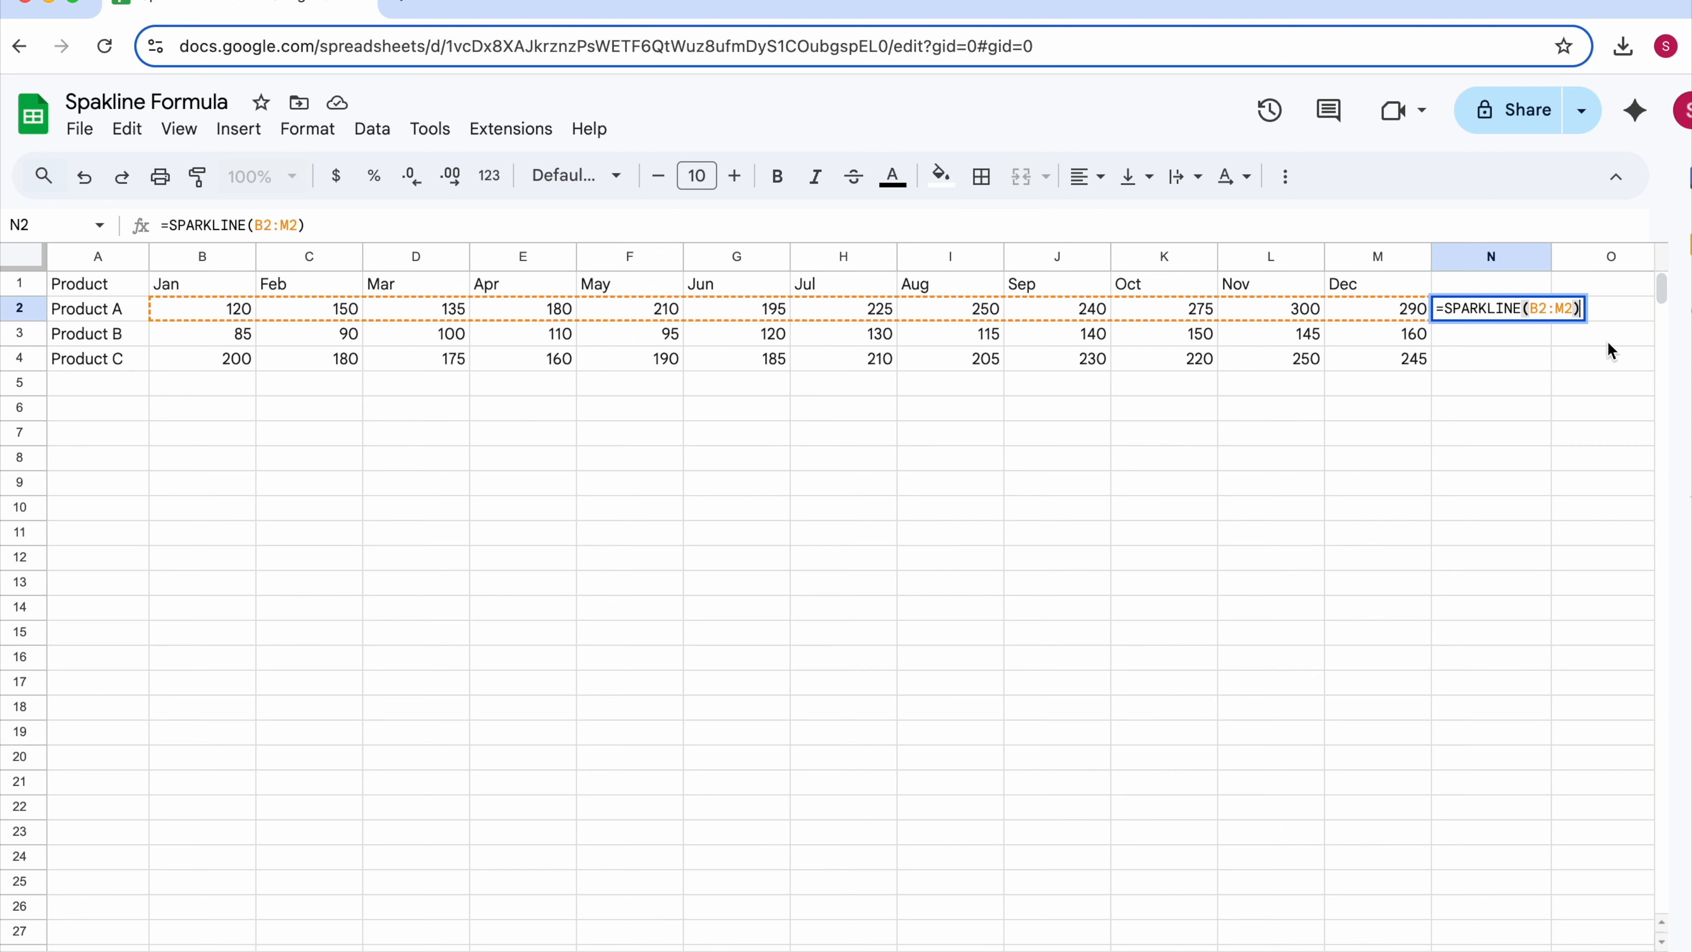
pyautogui.press('Left')
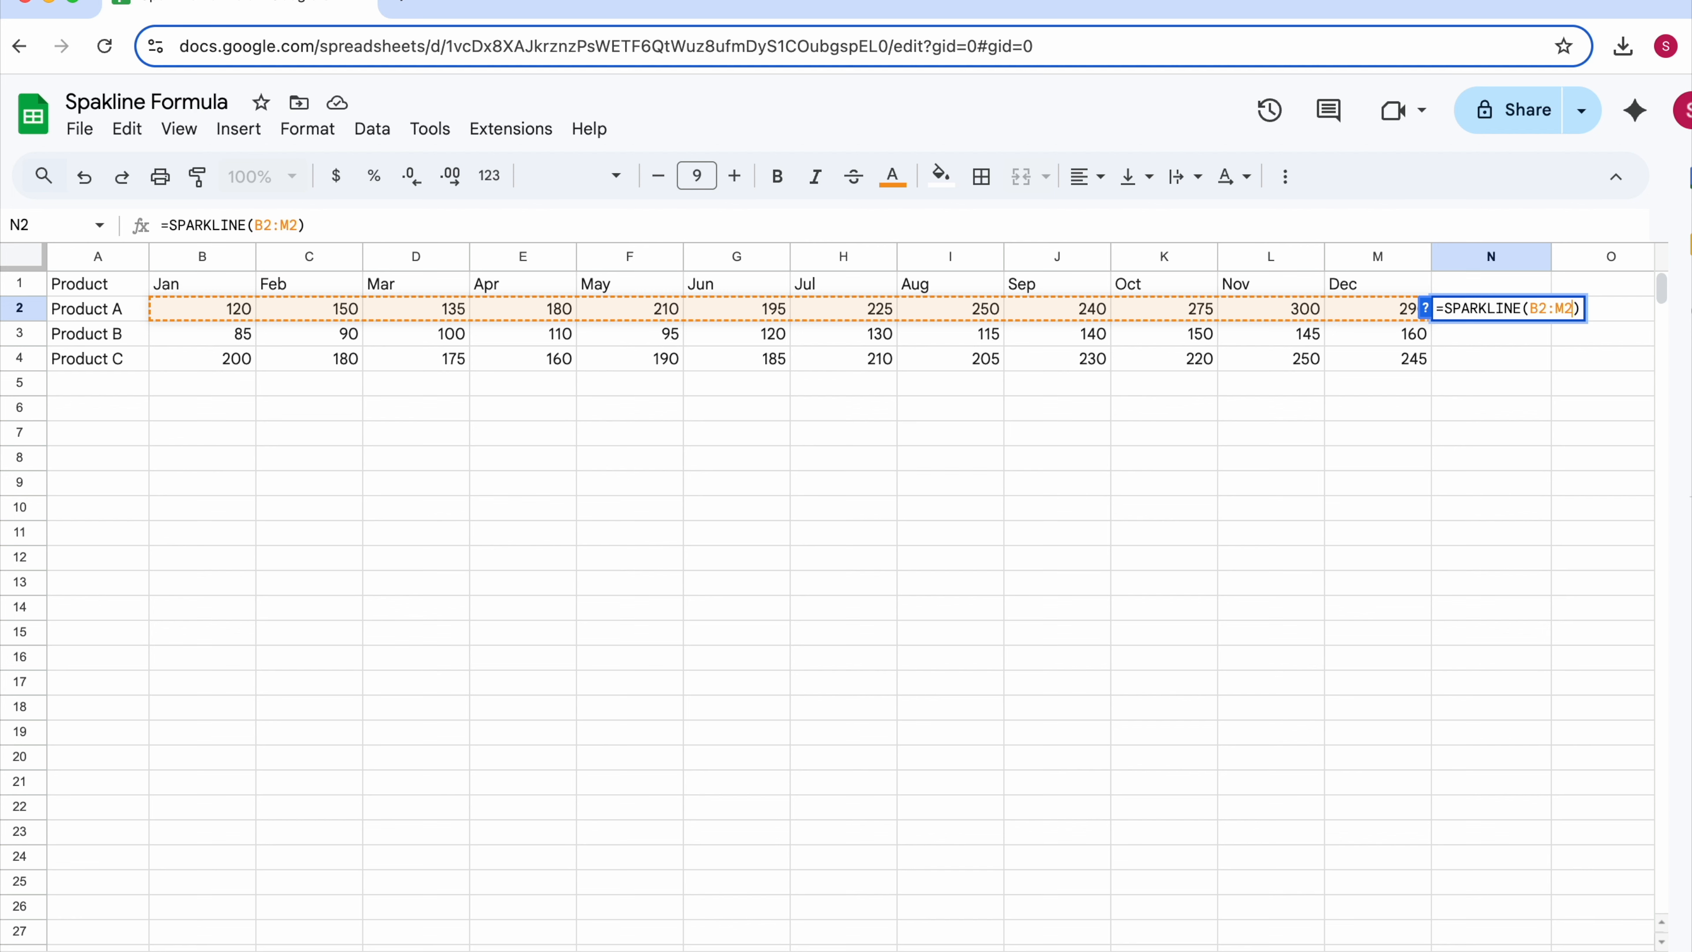
pyautogui.write(', ')
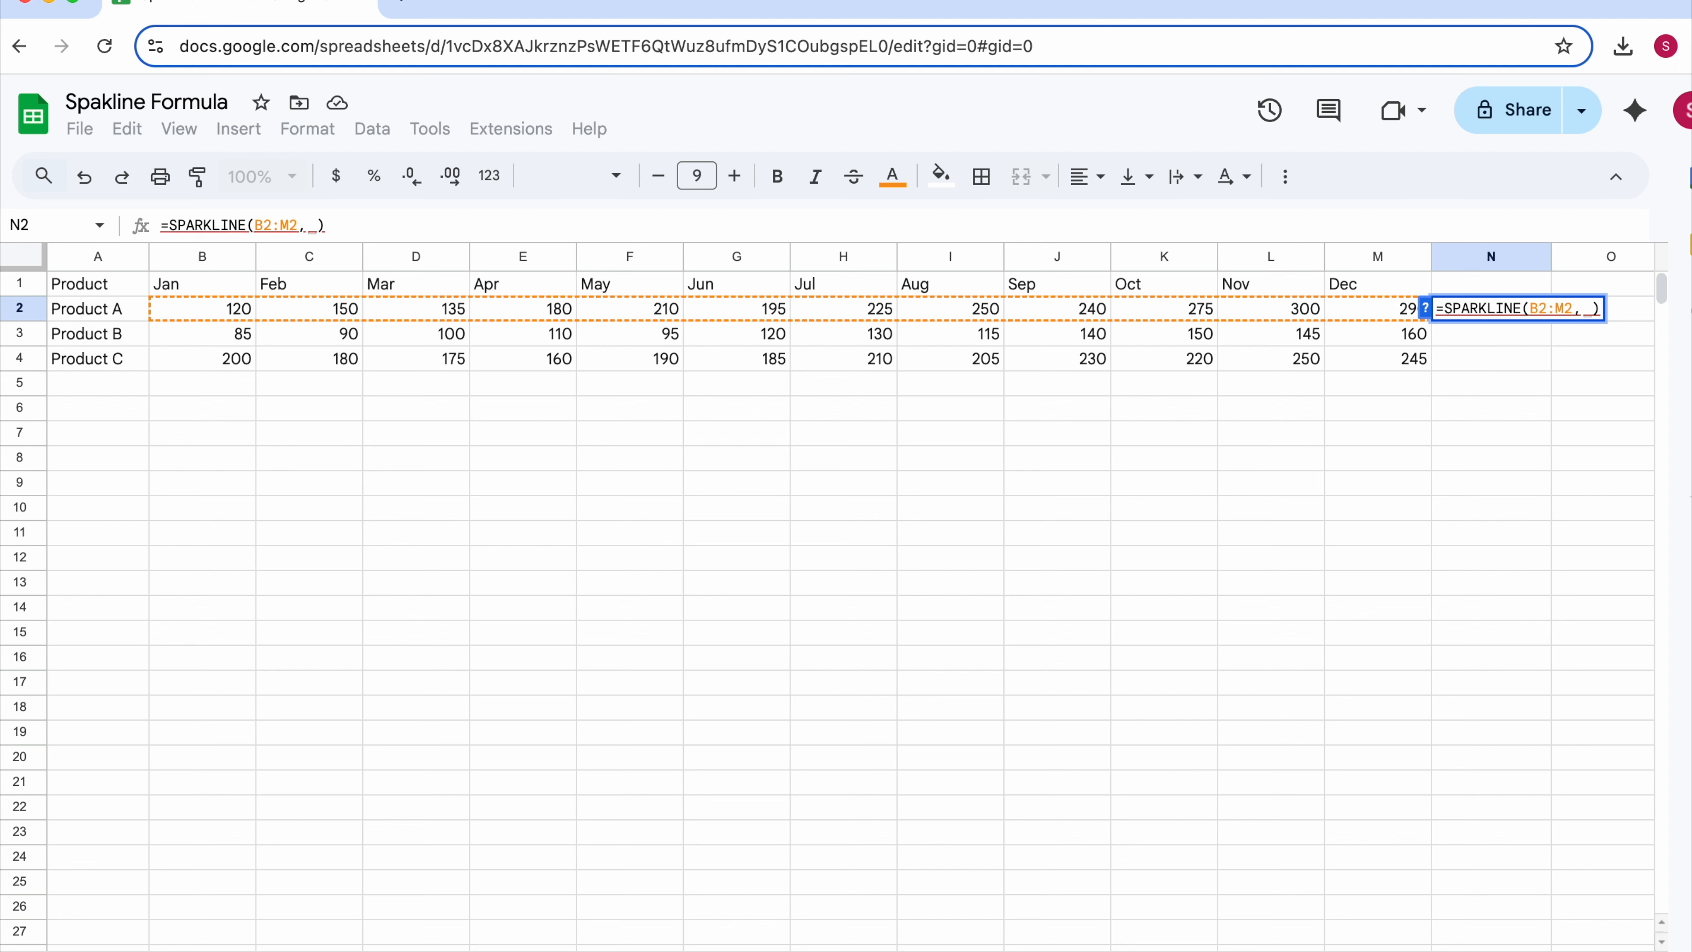
pyautogui.write('{')
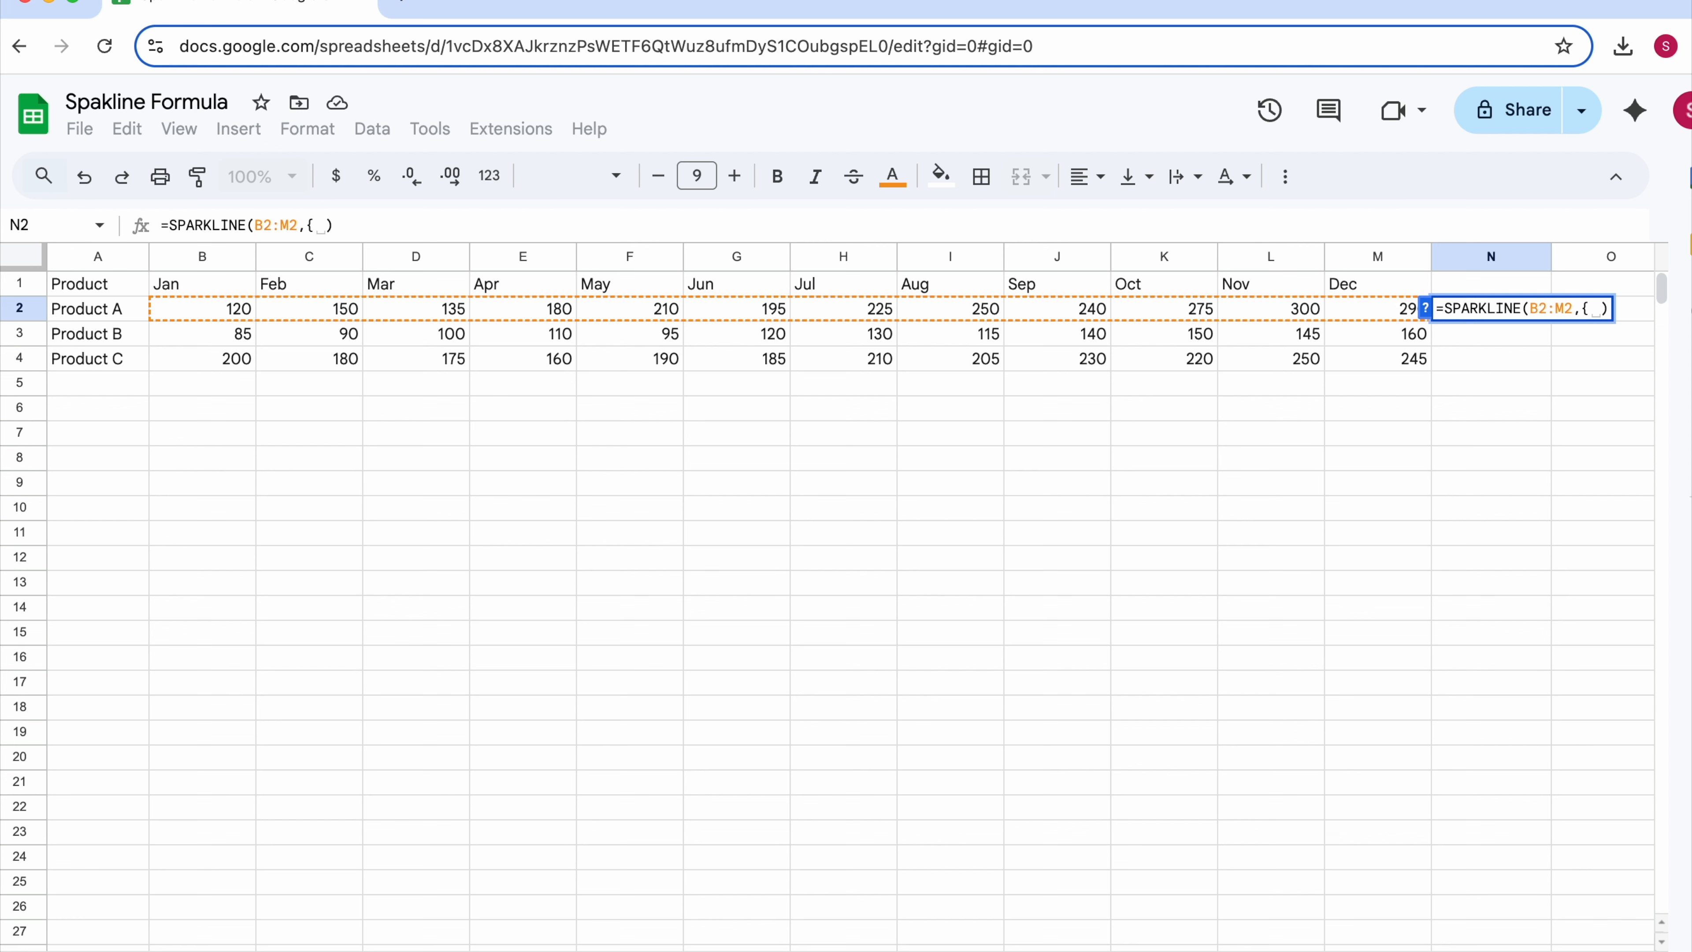
pyautogui.write('color')
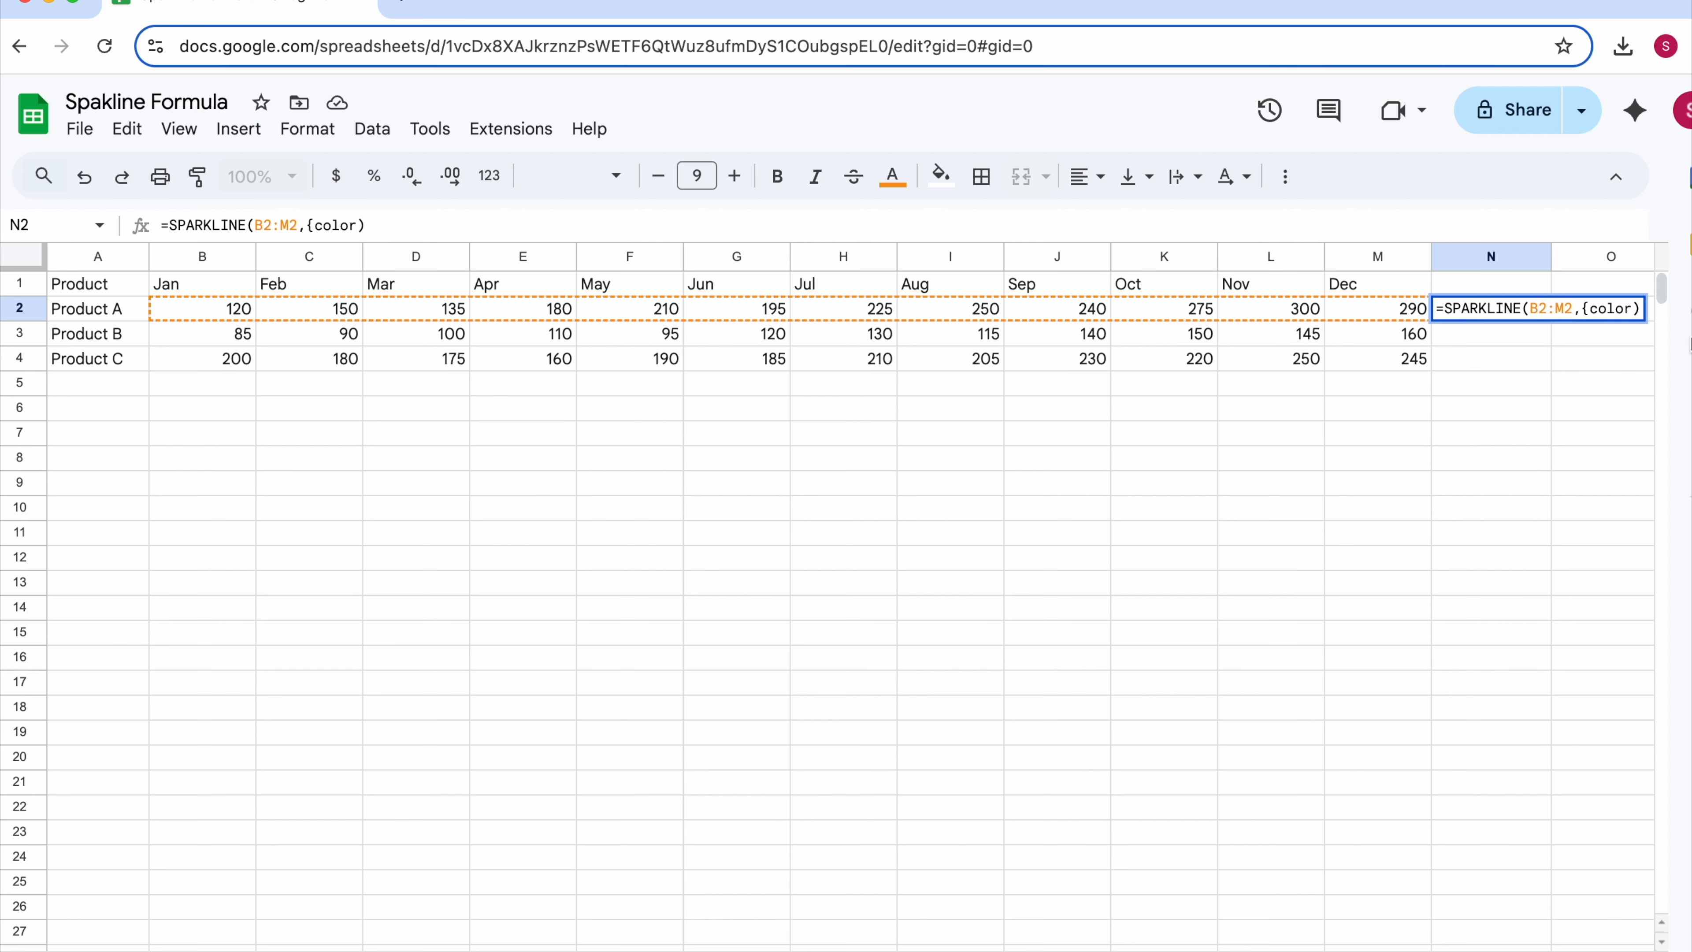
pyautogui.click(1592, 308)
pyautogui.write('"color')
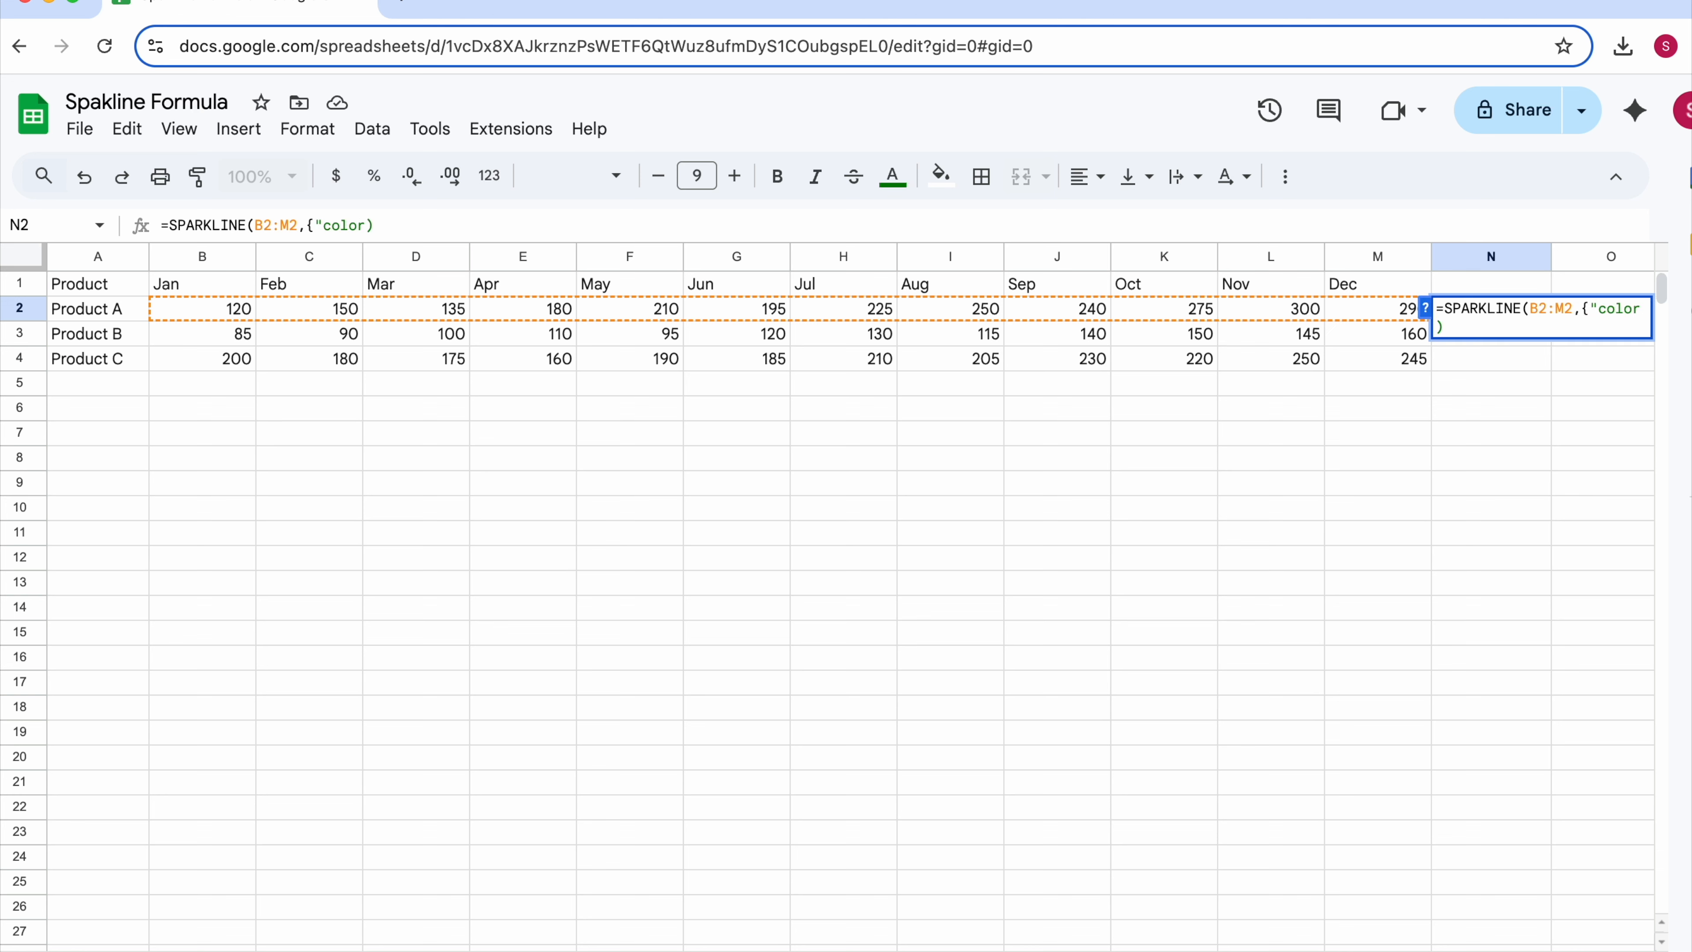
pyautogui.write('",')
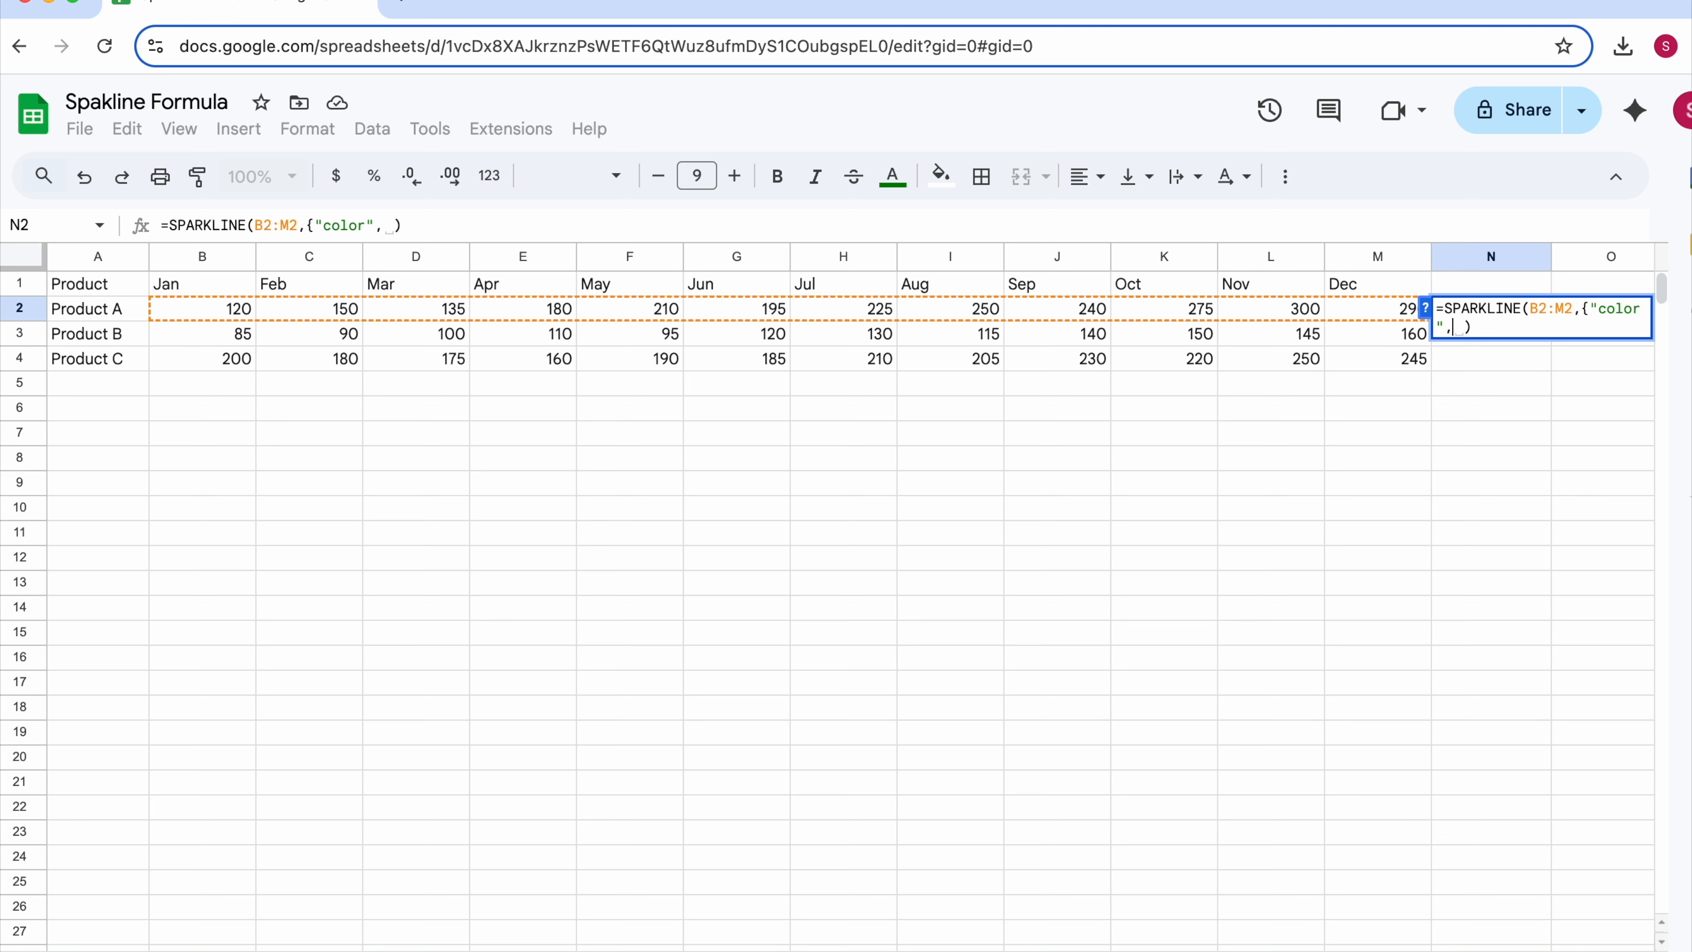
pyautogui.write('"red')
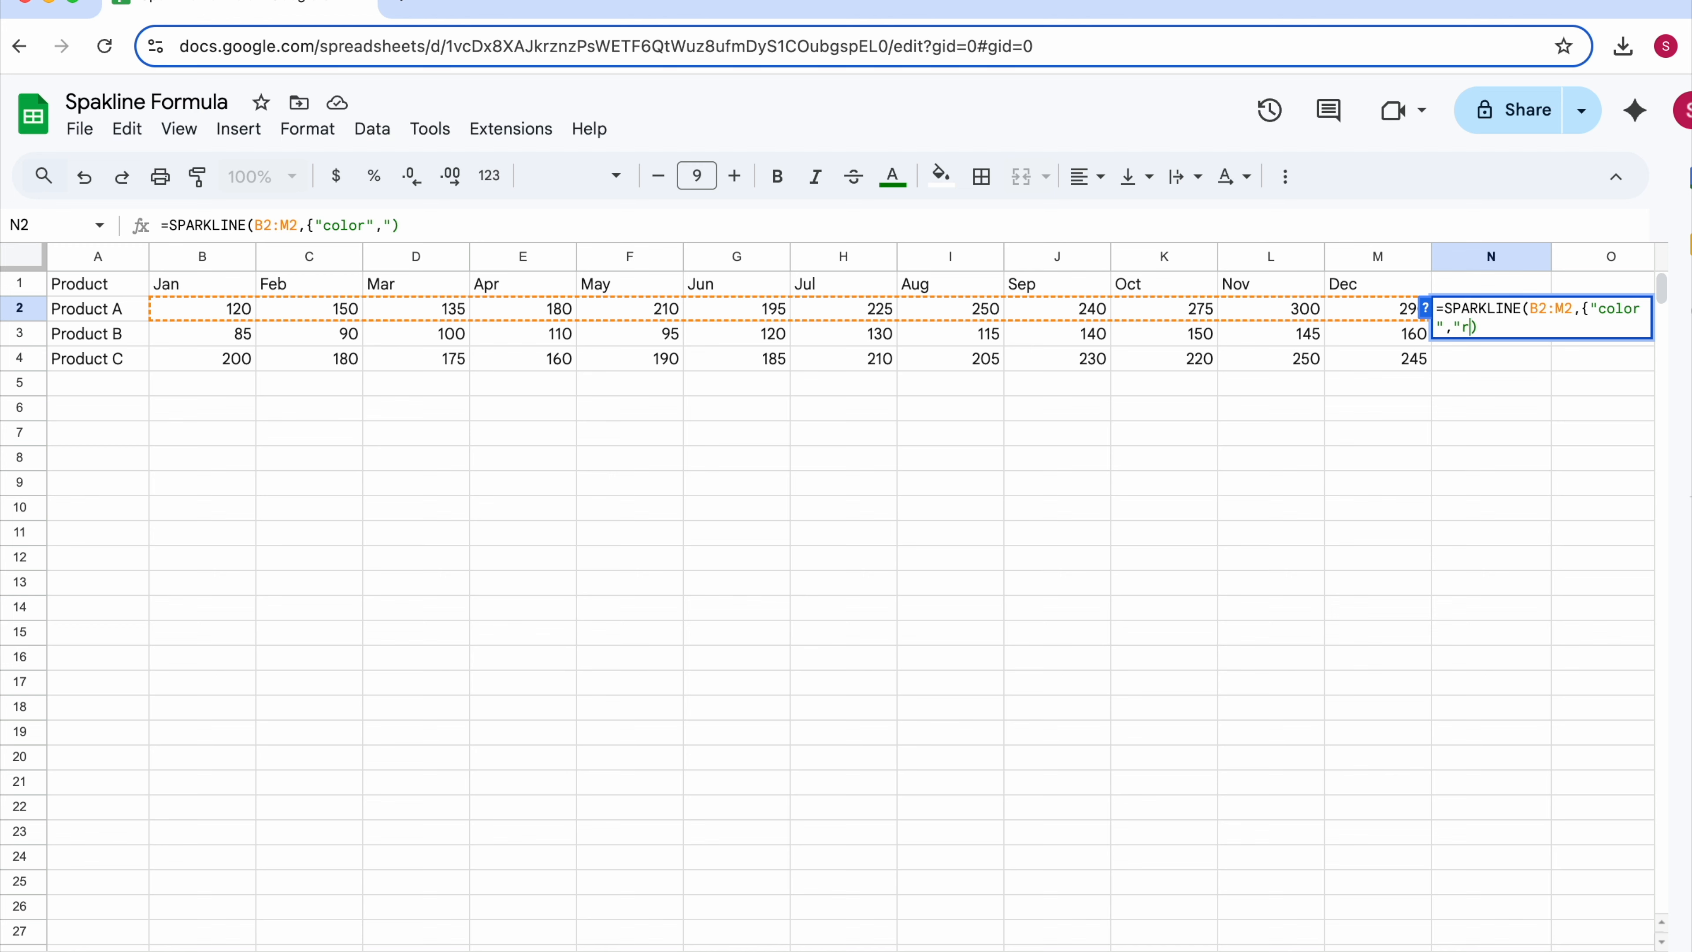
pyautogui.write('"')
pyautogui.press('Return')
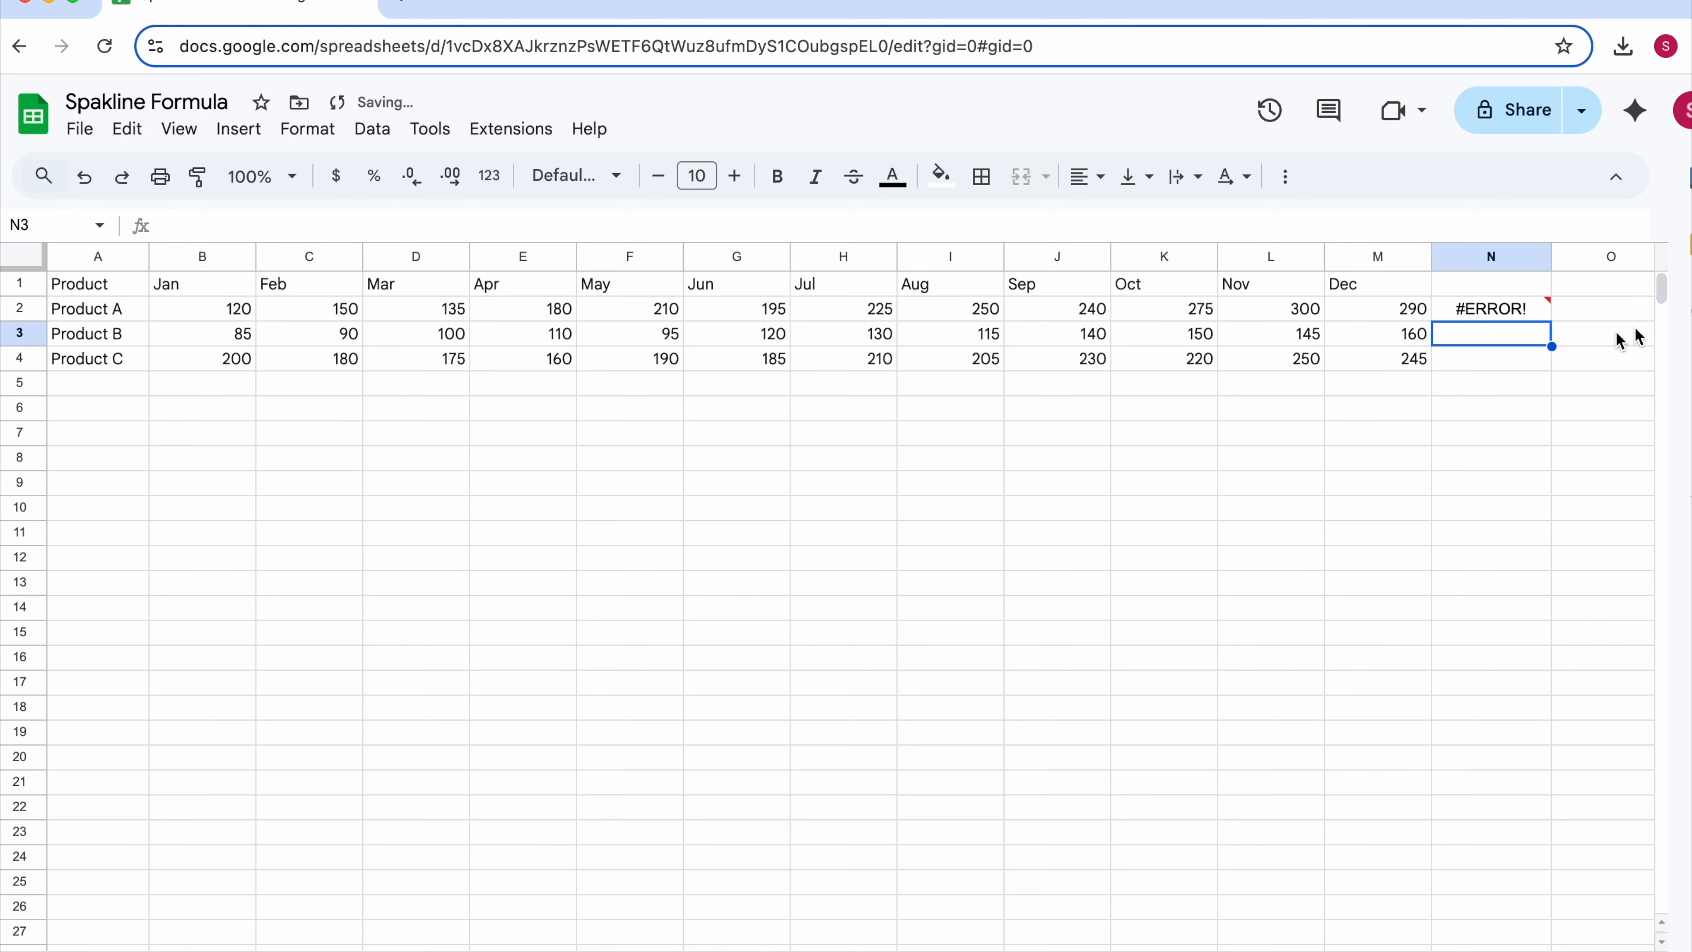
# Correct the formula in N2 by adding the missing closing curly brace after "red"
pyautogui.doubleClick(1504, 312)
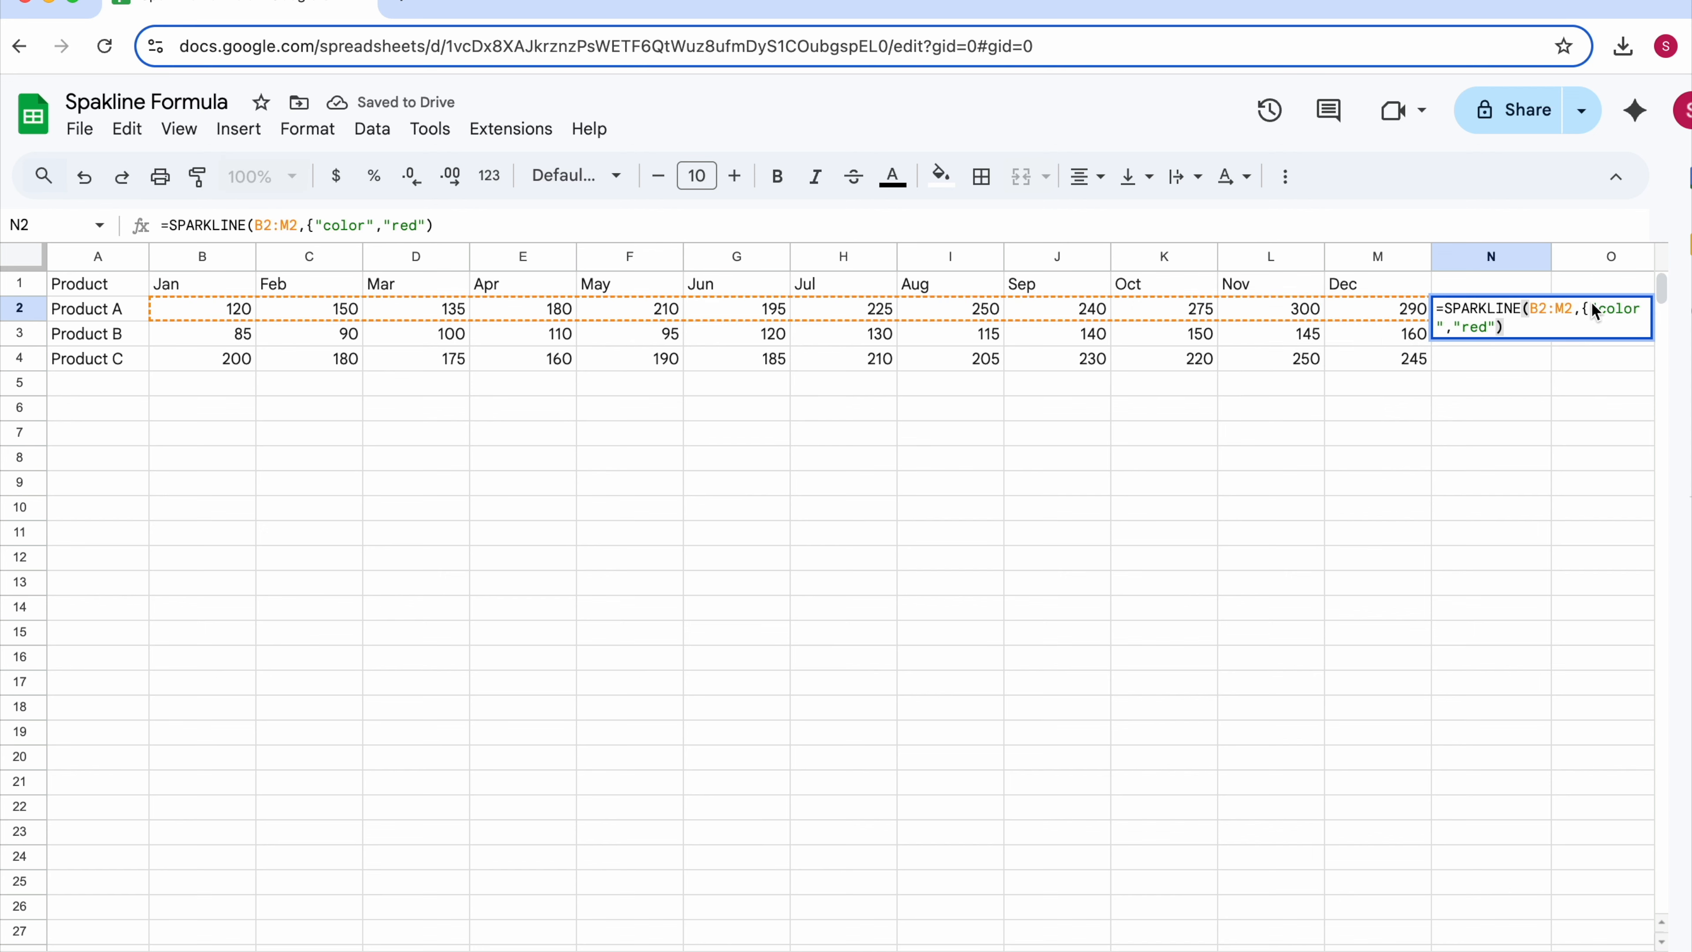
pyautogui.press('Left')
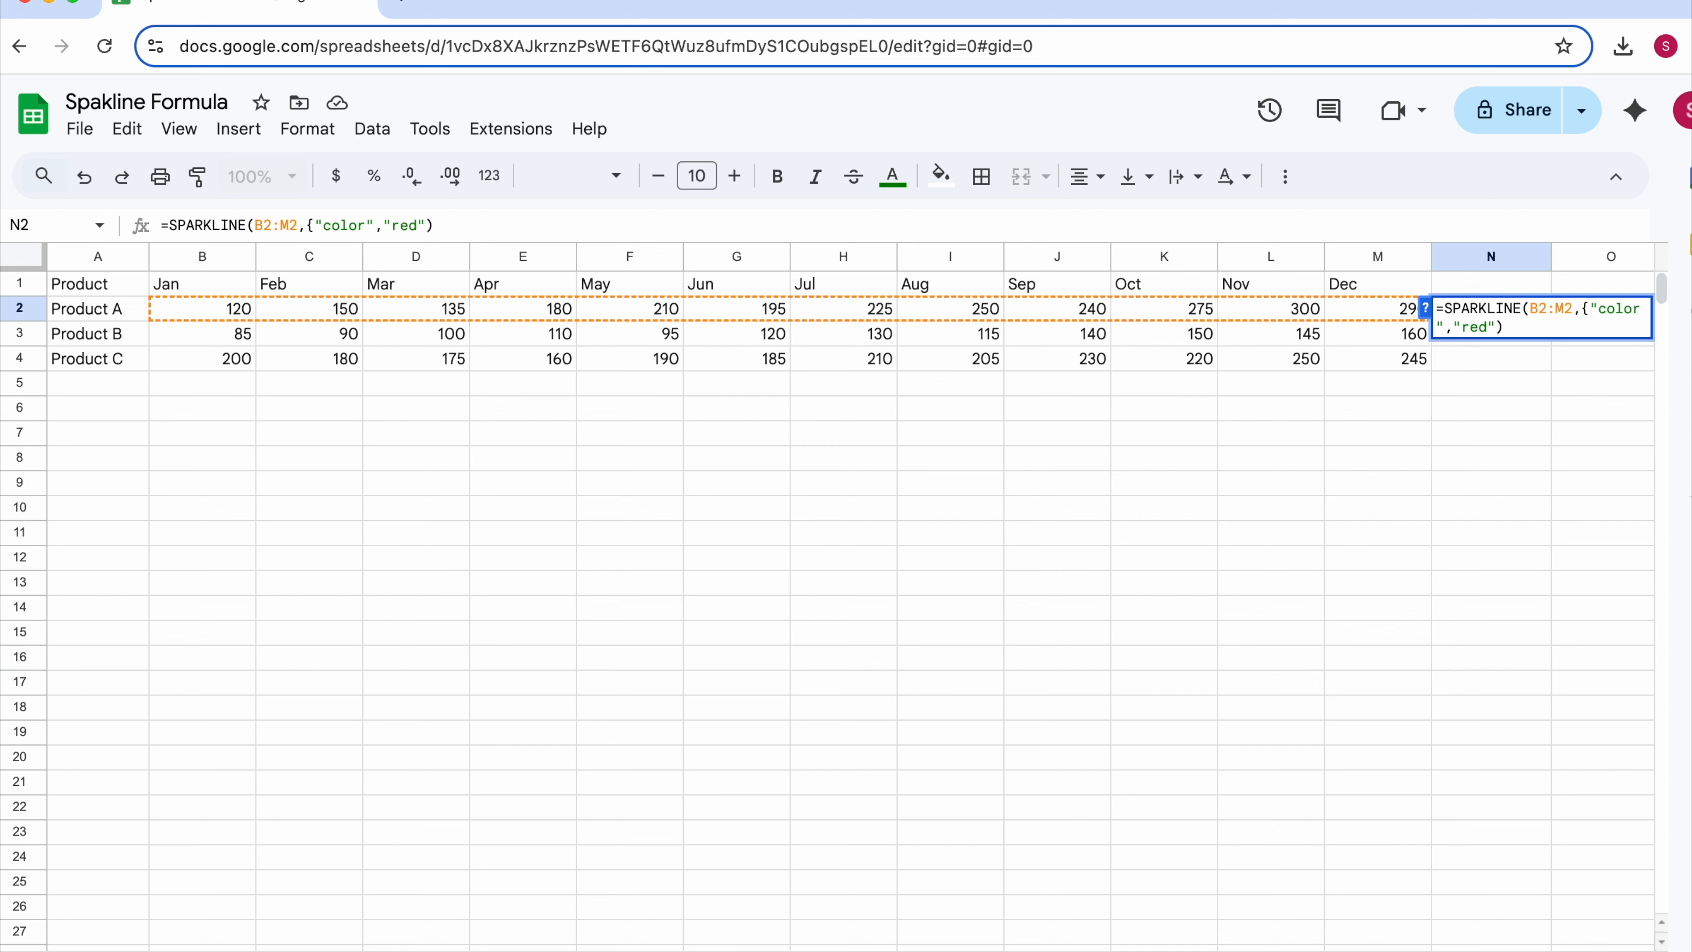
pyautogui.write('}')
pyautogui.press('Return')
pyautogui.click(1467, 310)
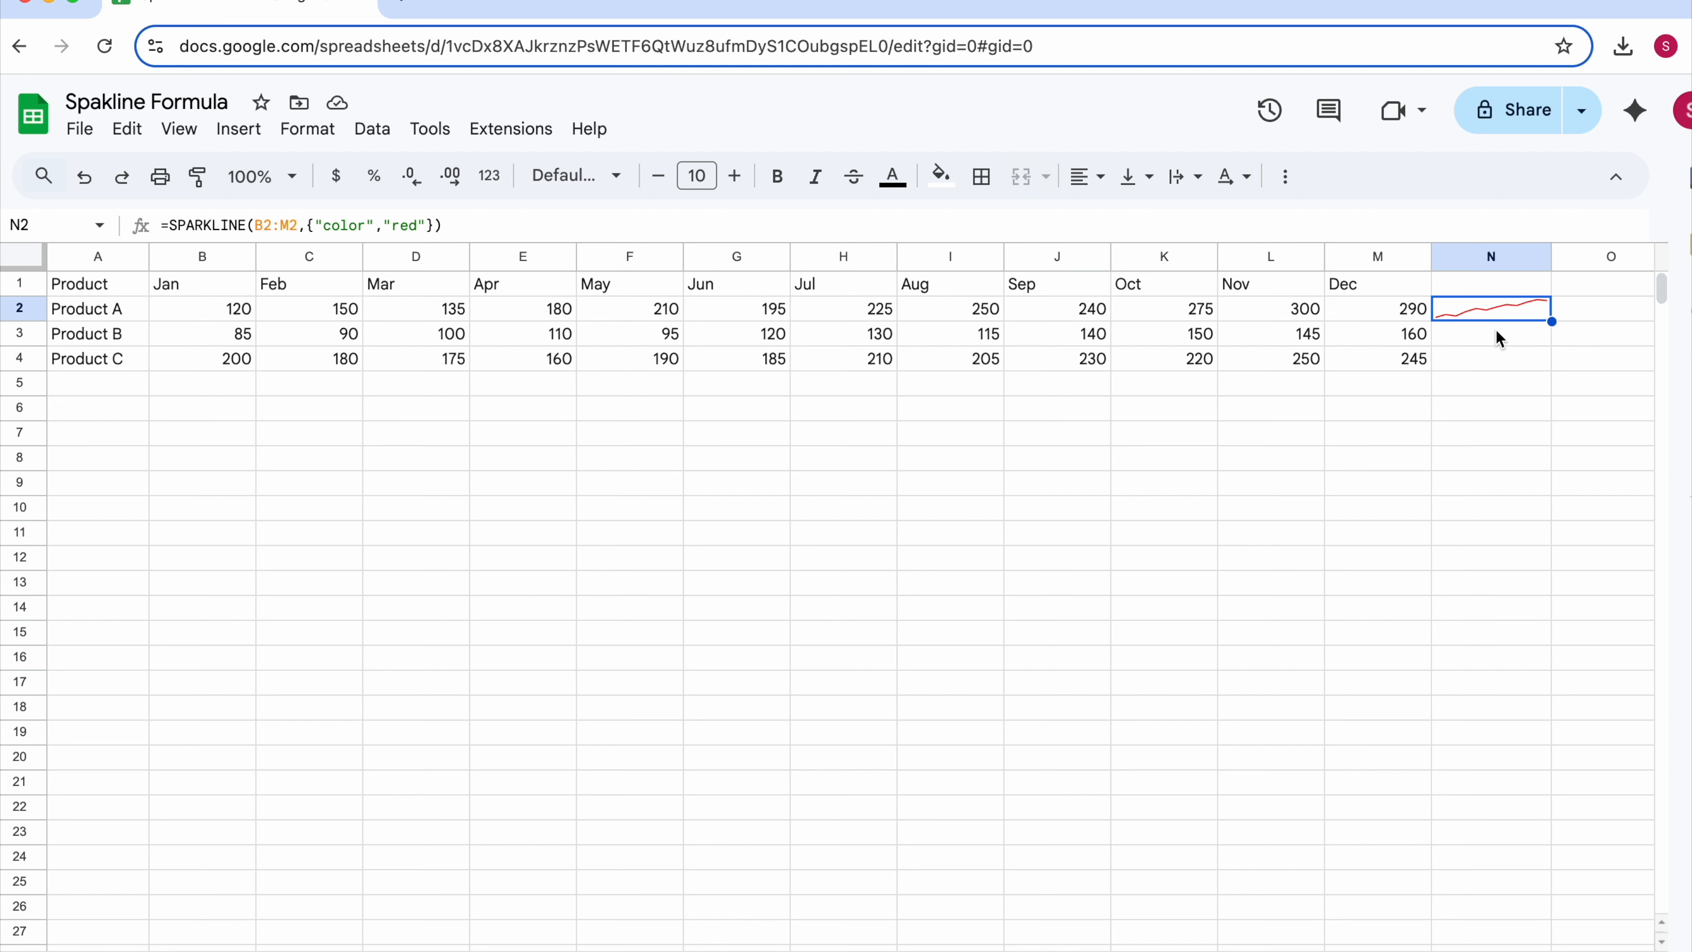
# Replace the option name "color" in N2's SPARKLINE formula with "charttype"
pyautogui.doubleClick(1496, 312)
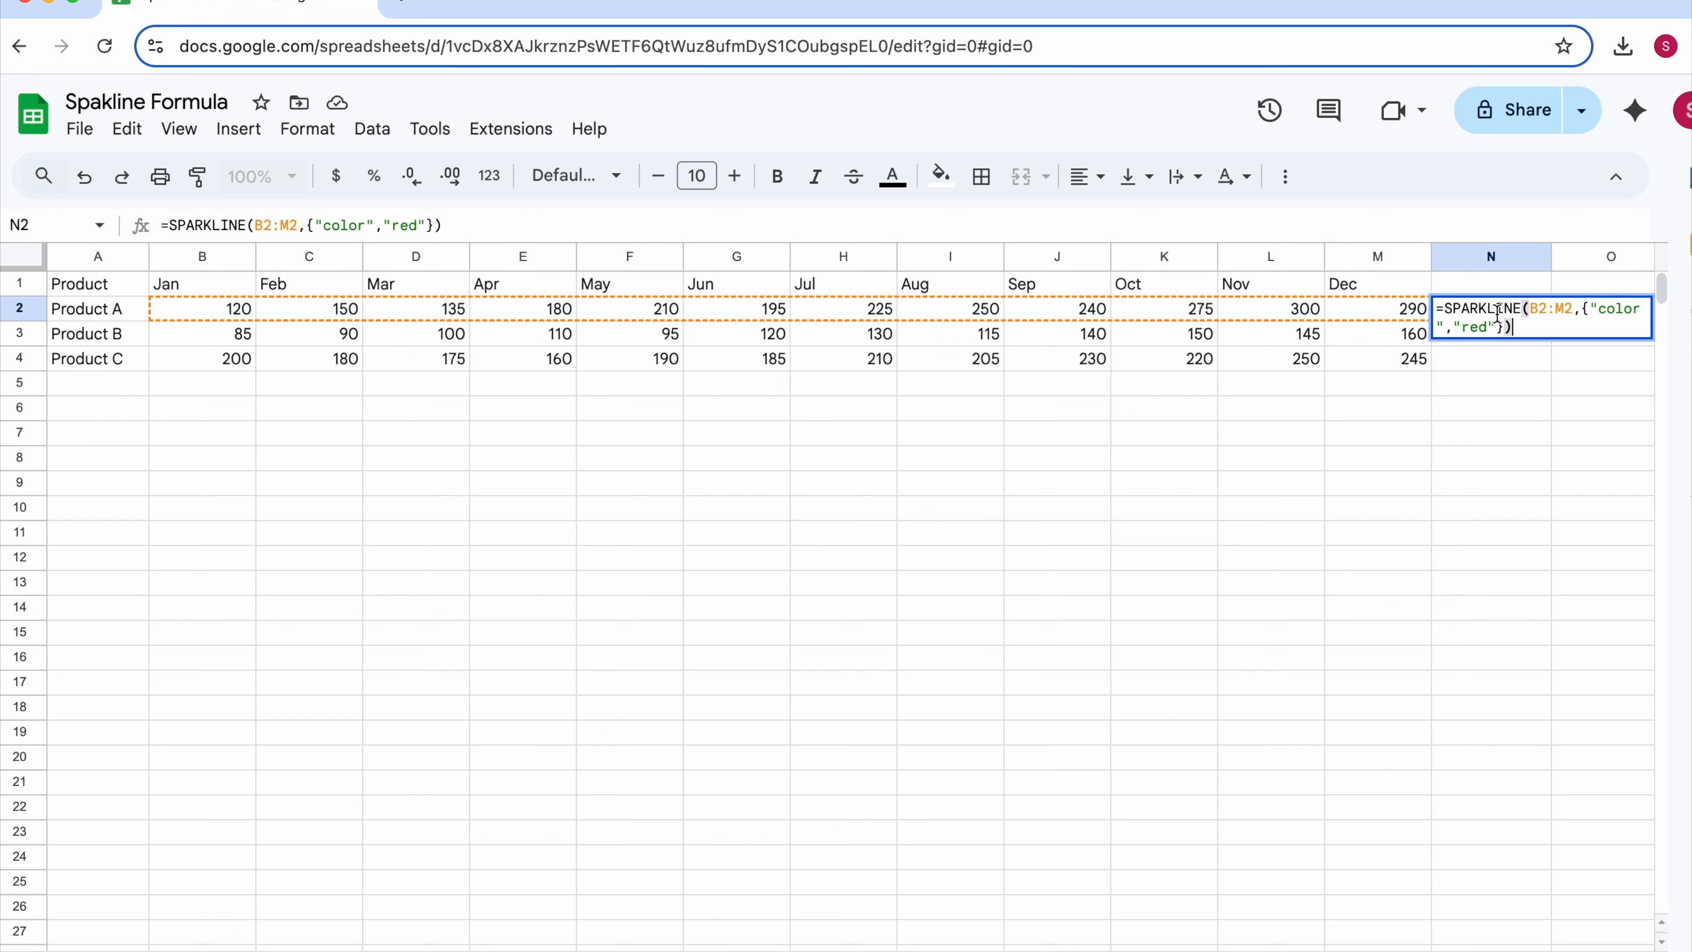
pyautogui.click(1601, 308)
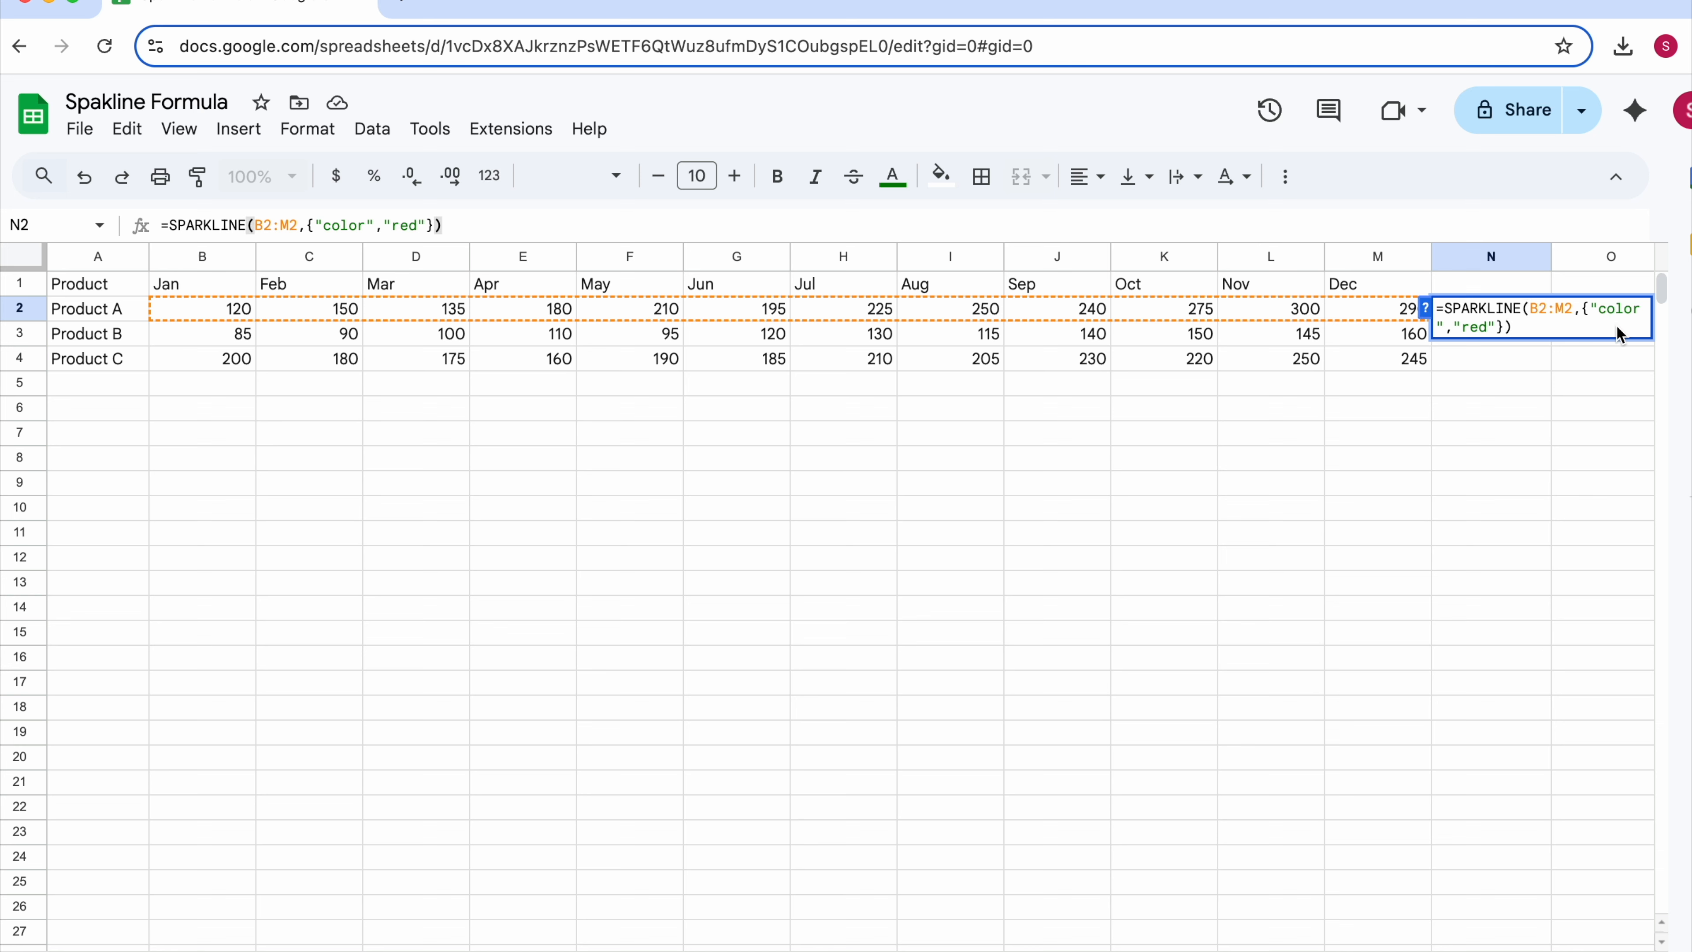
pyautogui.hotkey('shift', 'Right')
pyautogui.hotkey('shift', 'Right')
pyautogui.hotkey('shift', 'Right')
pyautogui.hotkey('shift', 'Right')
pyautogui.hotkey('shift', 'Right')
pyautogui.write('charttype')
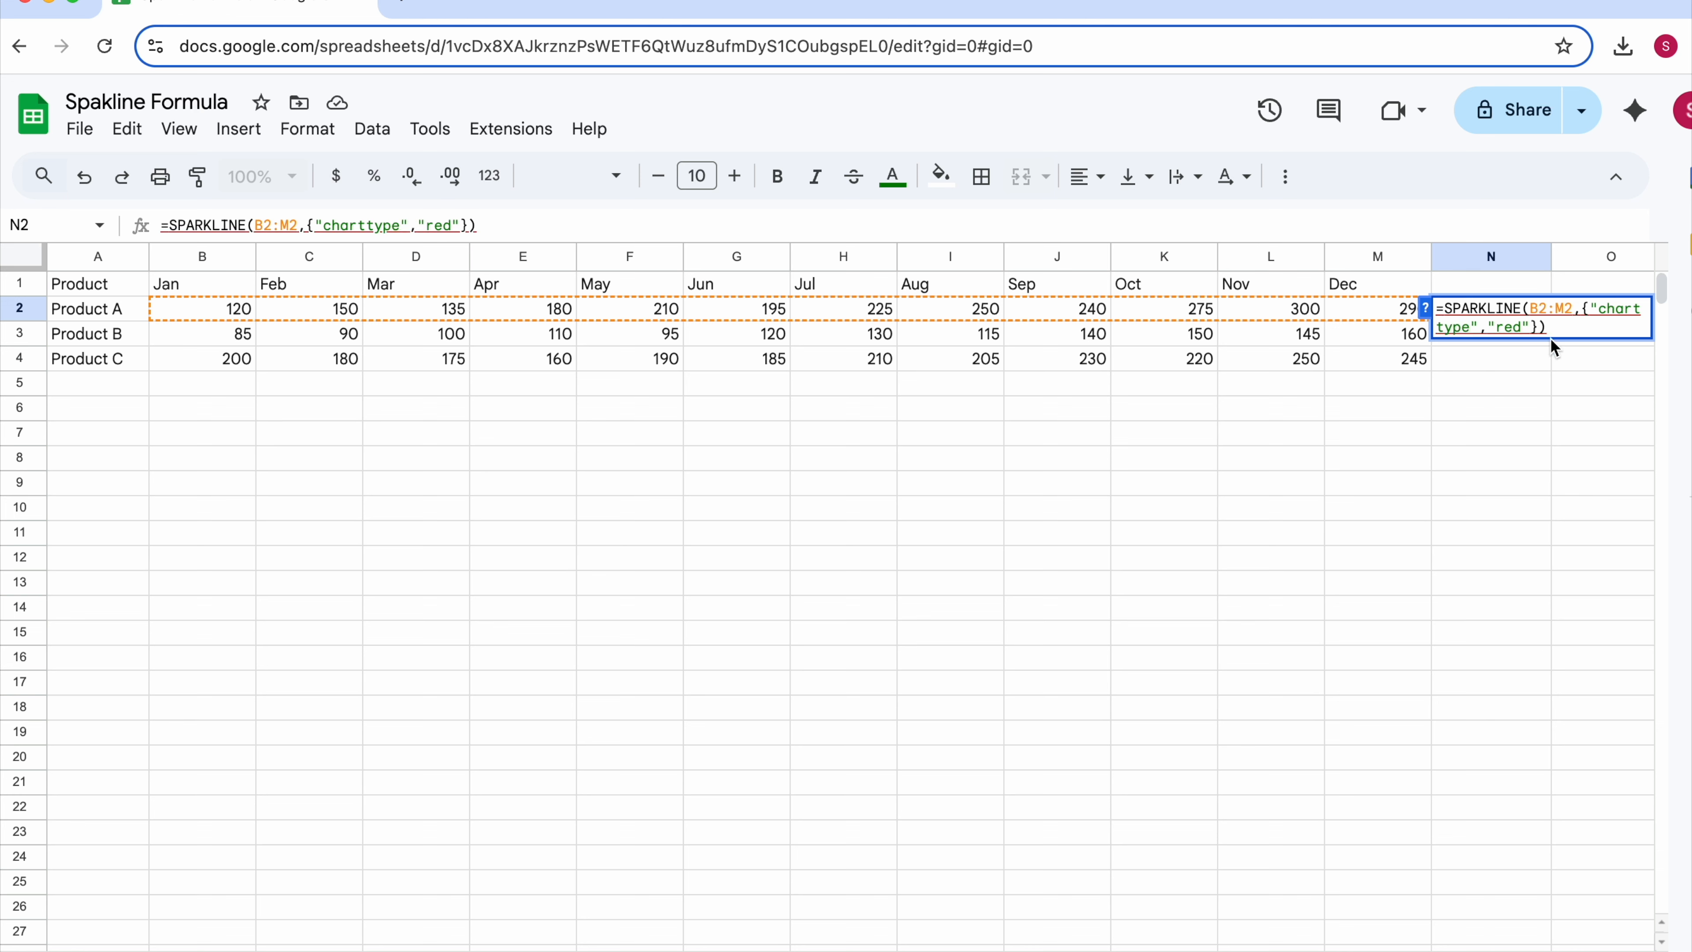
# Set the charttype value in N2's SPARKLINE formula to "column" in place of "red"
pyautogui.press('Right')
pyautogui.hotkey('shift', 'Left')
pyautogui.hotkey('shift', 'Left')
pyautogui.hotkey('shift', 'Left')
pyautogui.write('colujmn')
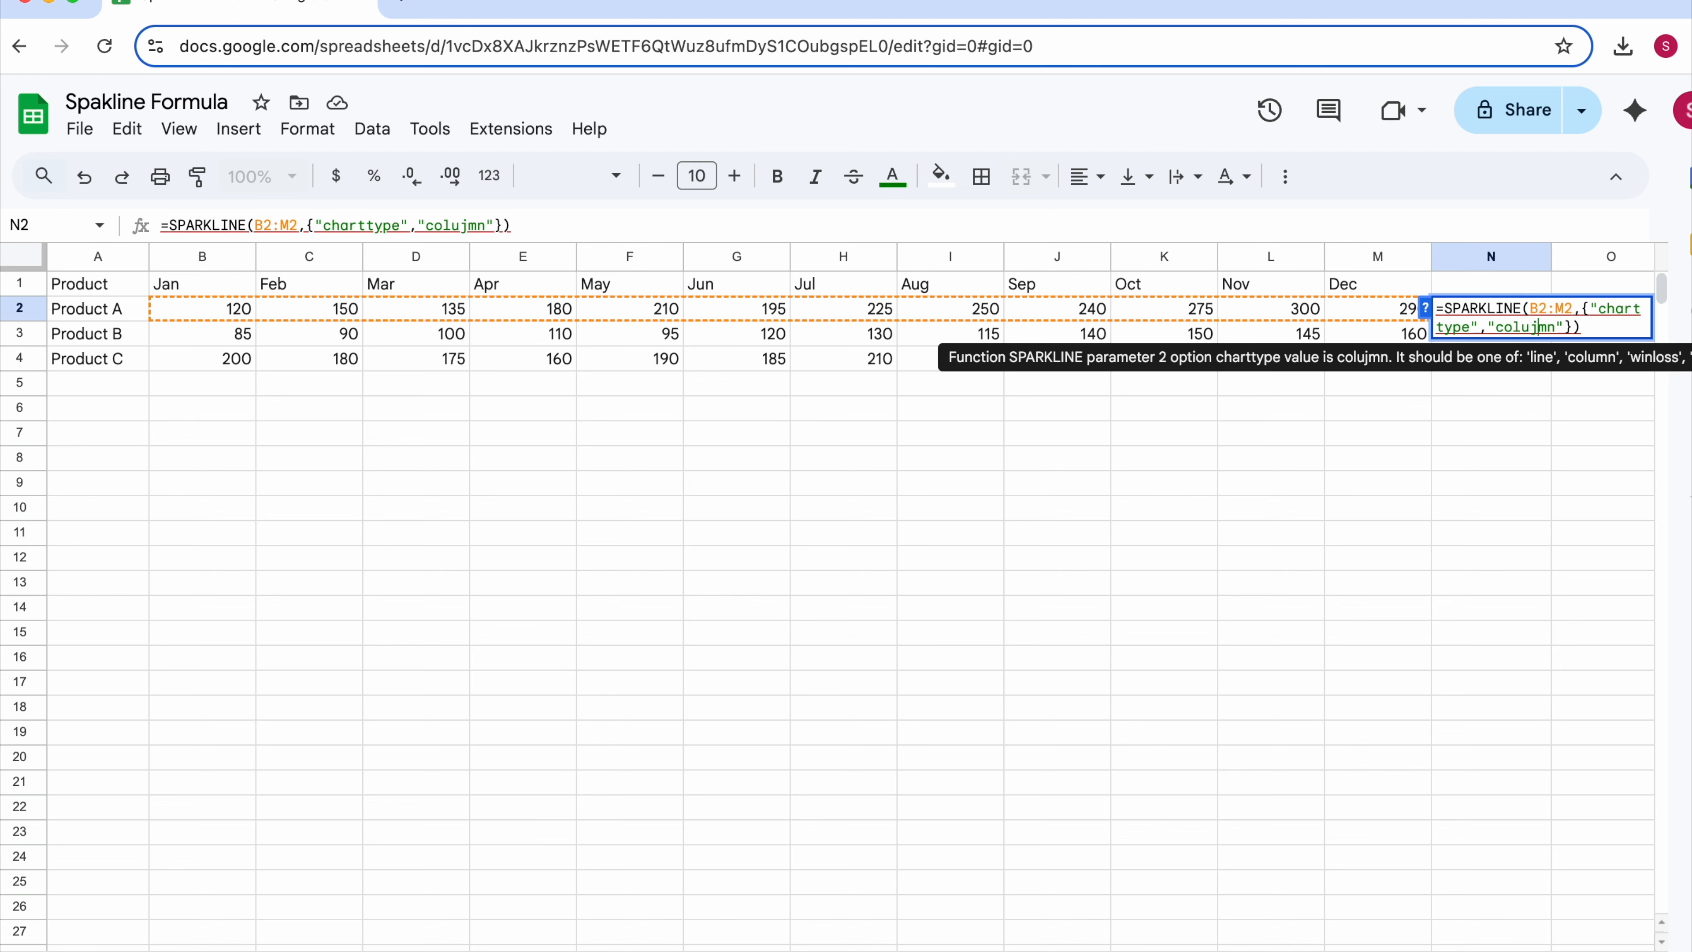
pyautogui.press('Left')
pyautogui.press('Left')
pyautogui.press('BackSpace')
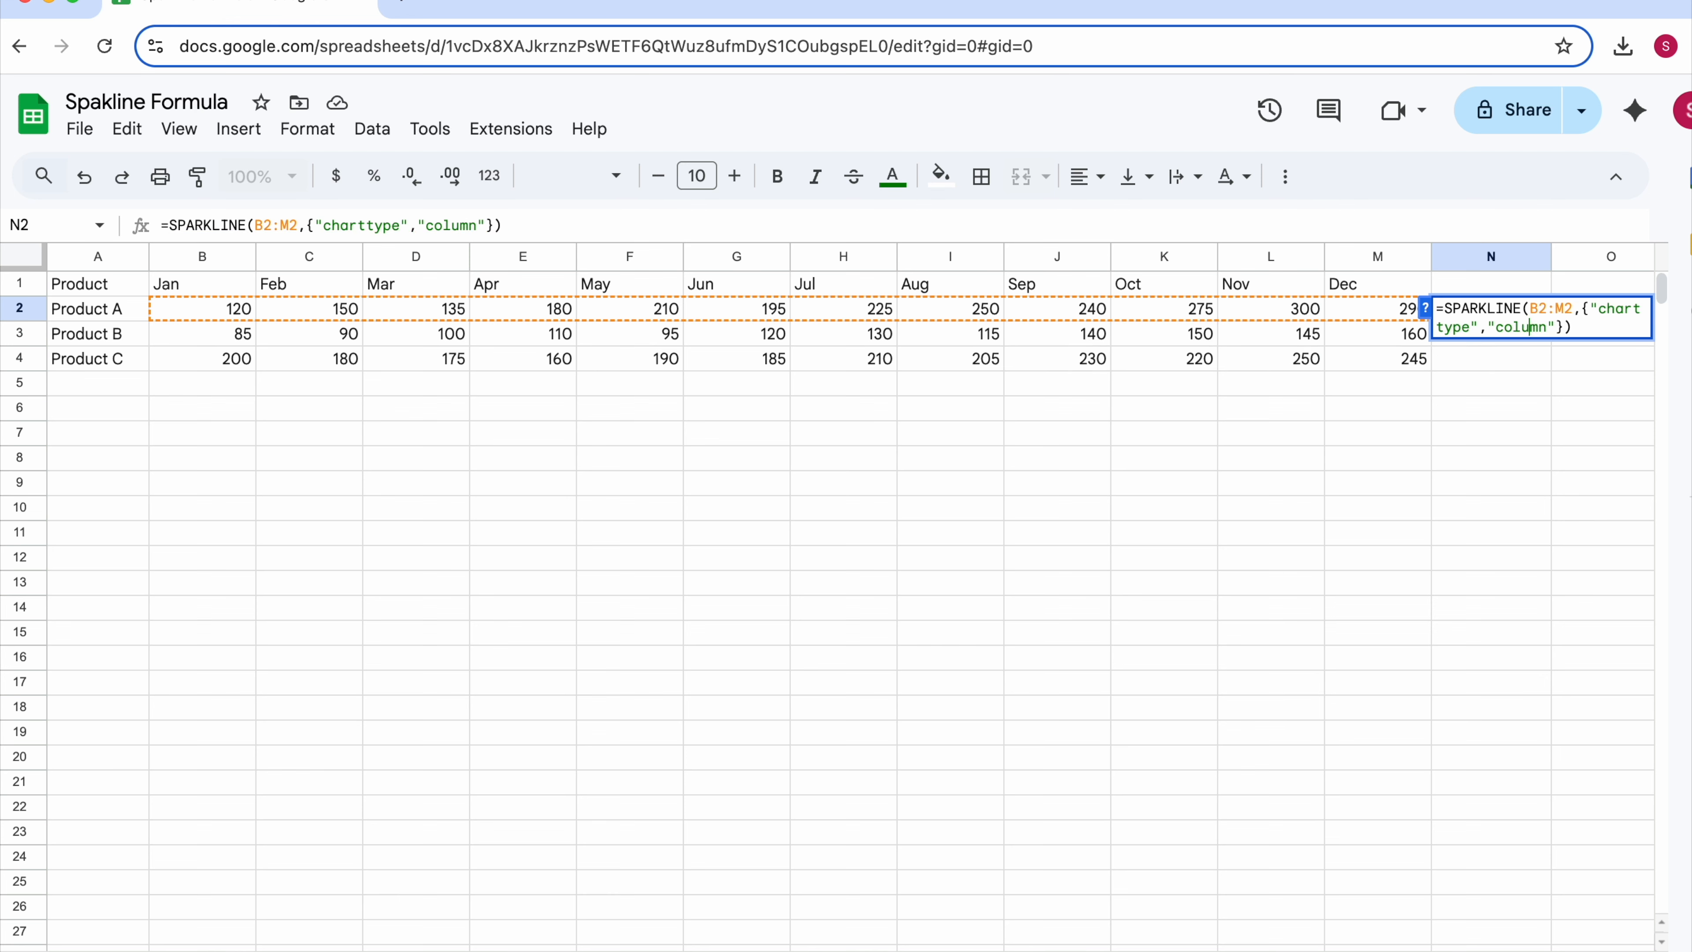
pyautogui.press('Return')
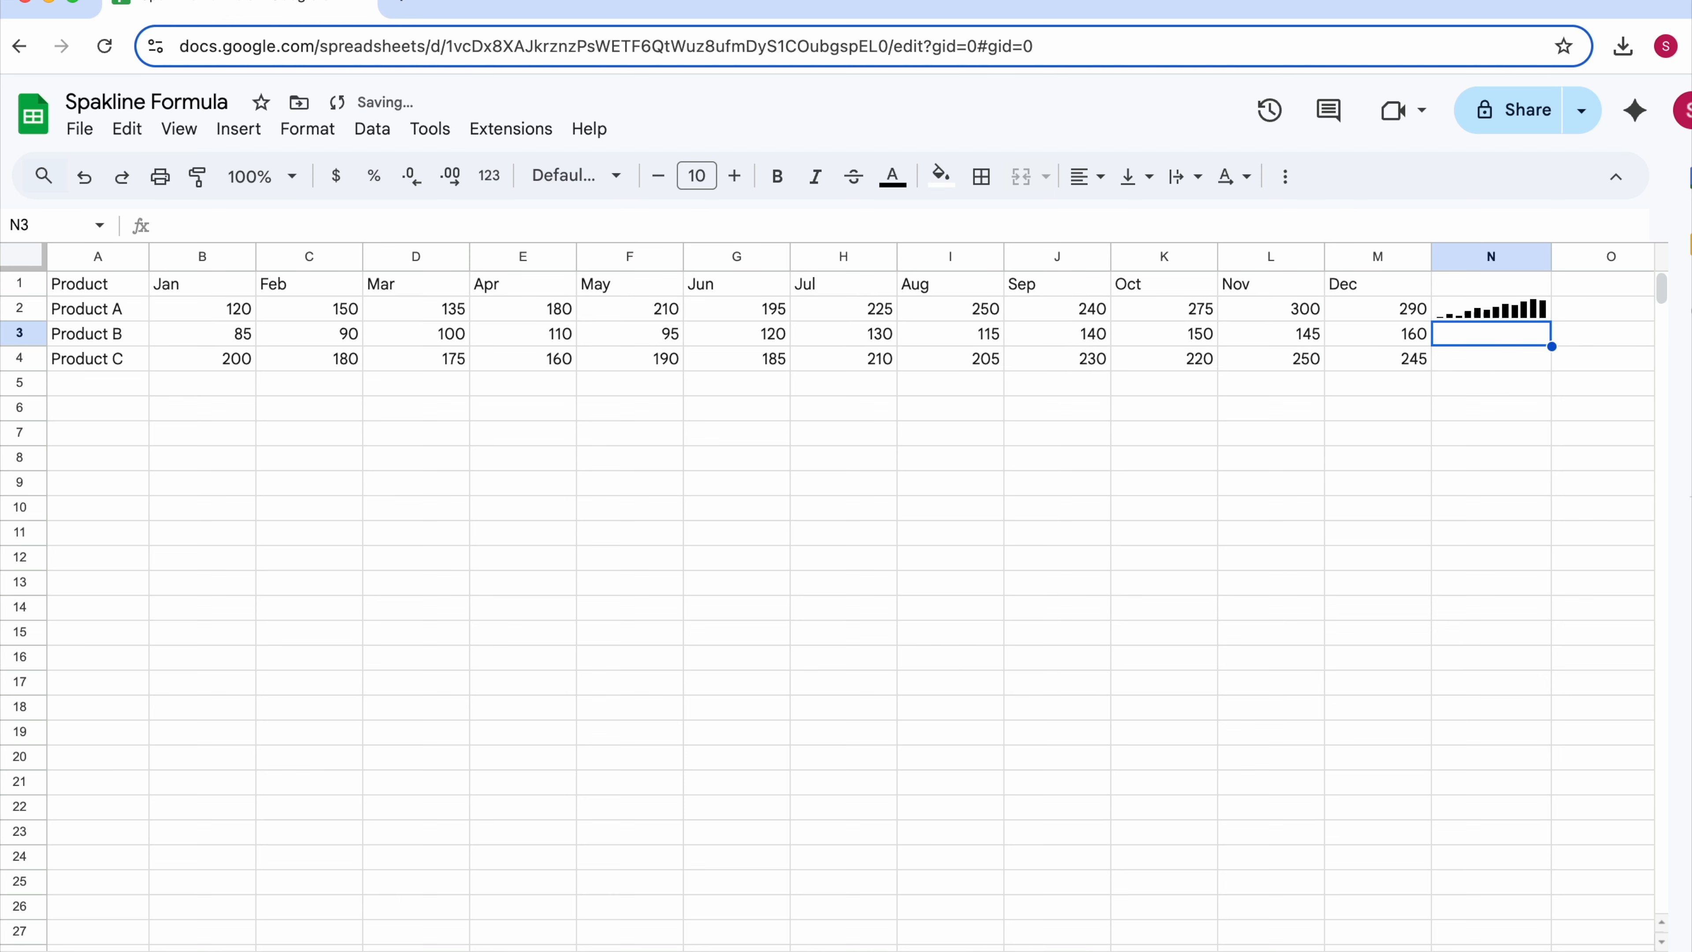
# Fill the column sparkline formula from N2 down through N4 and check the formulas of the filled cells
pyautogui.click(1495, 312)
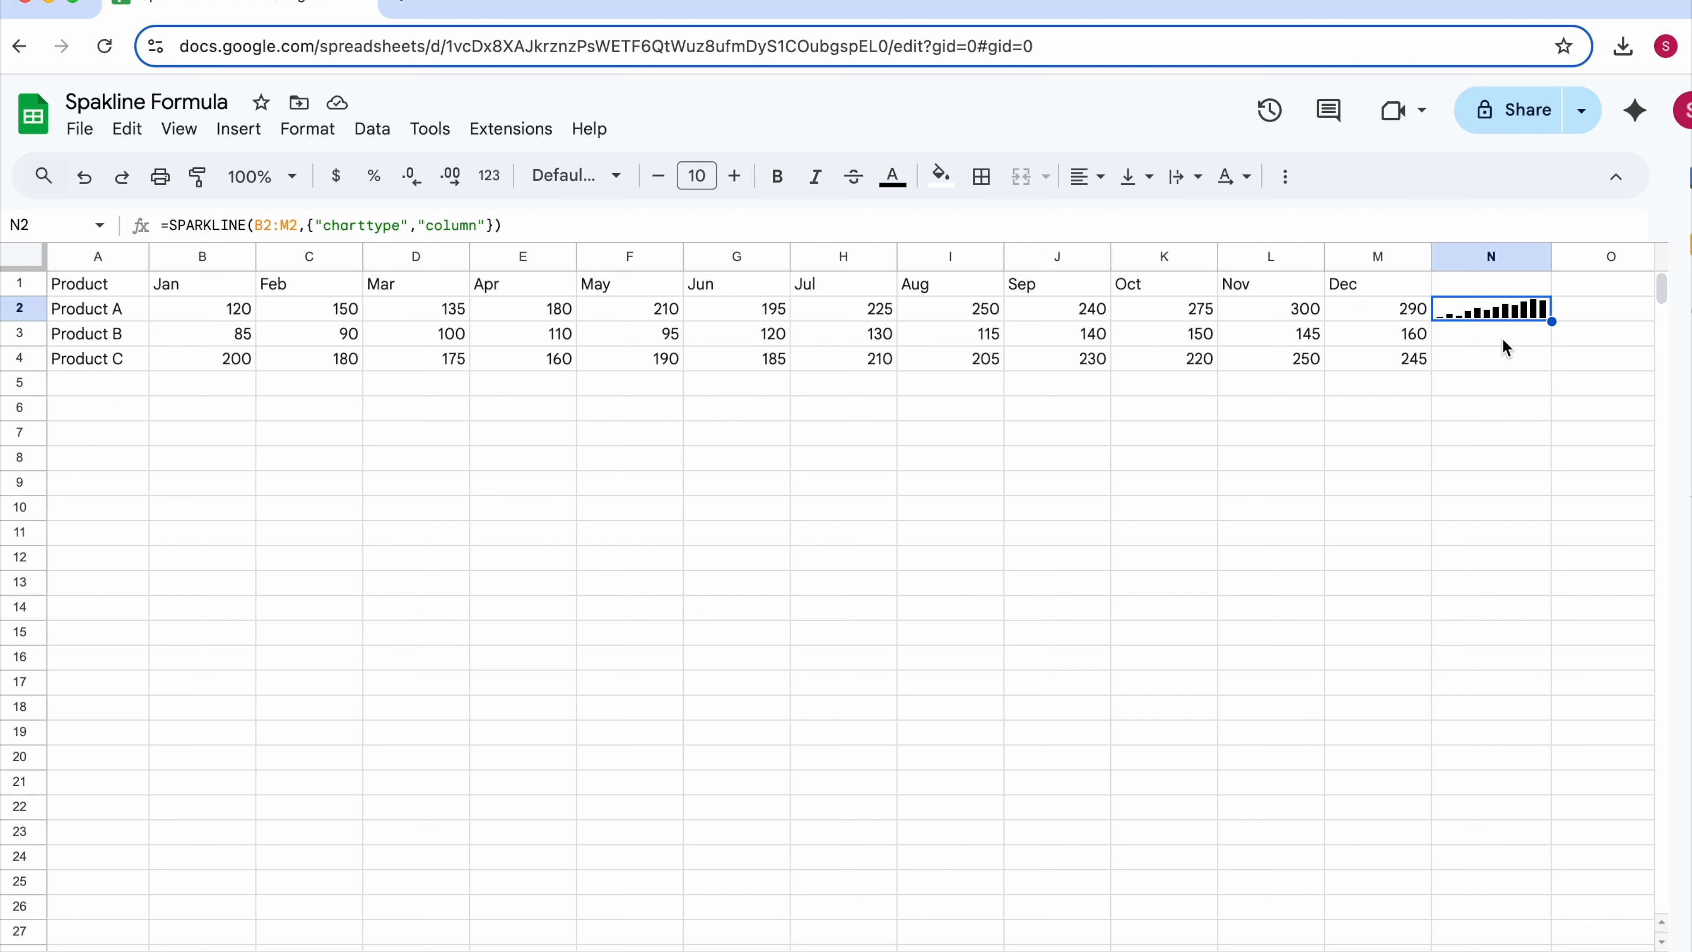
pyautogui.click(1518, 338)
pyautogui.click(1525, 313)
pyautogui.moveTo(1552, 322); pyautogui.dragTo(1545, 357)
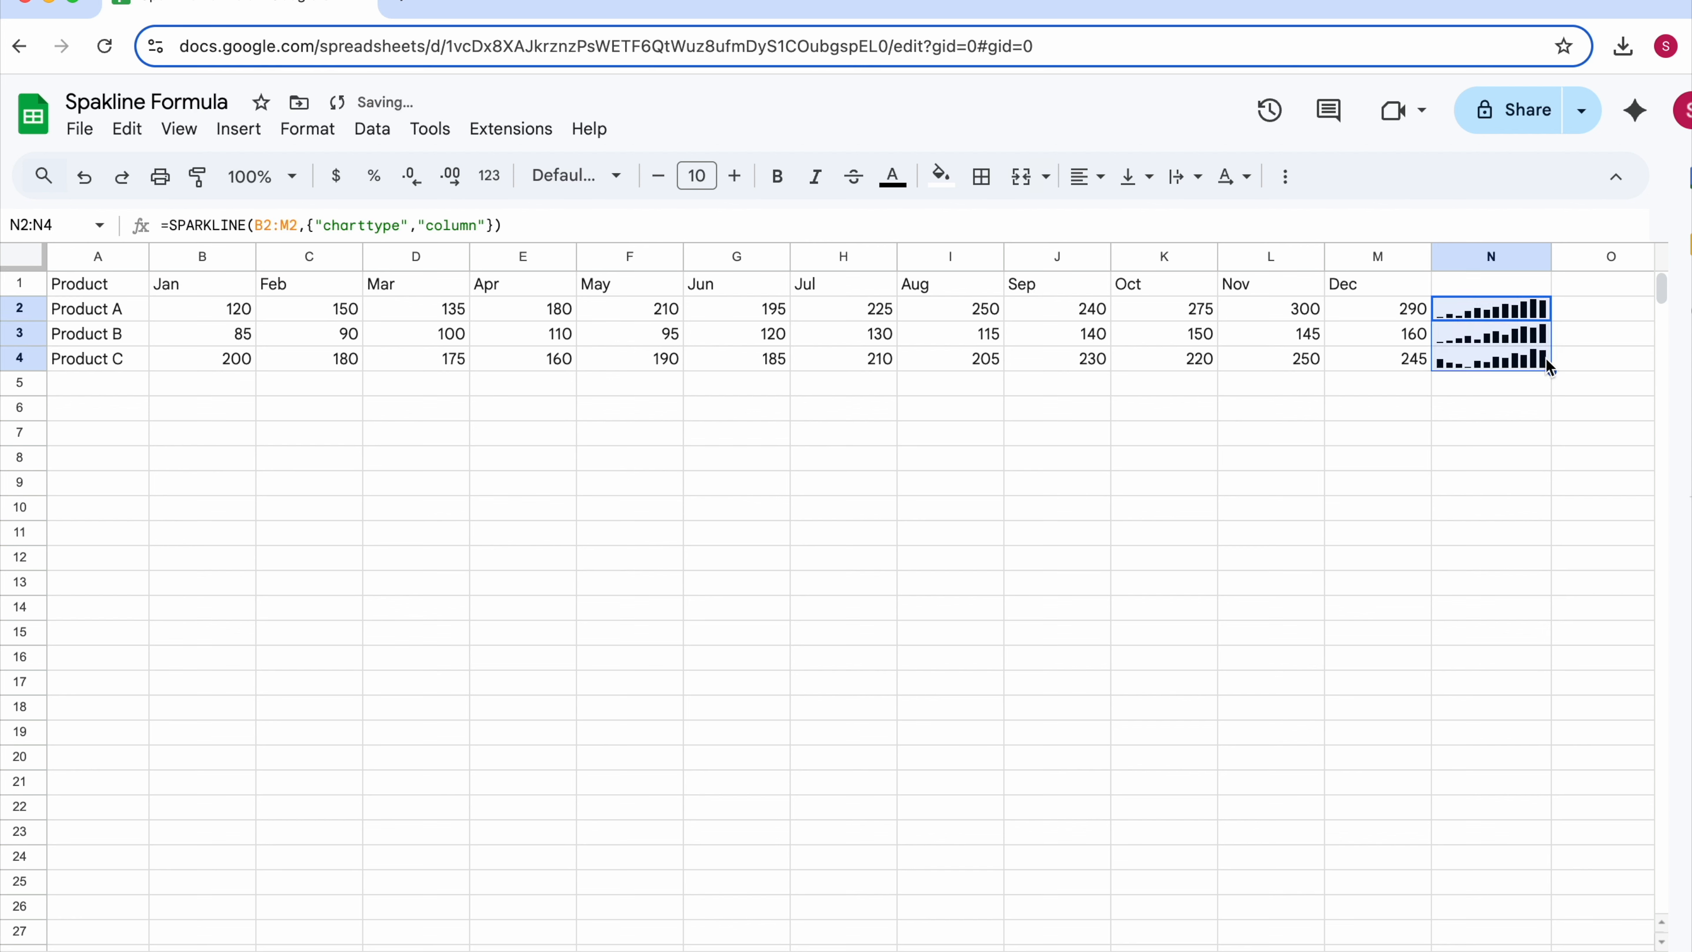
pyautogui.click(1517, 313)
pyautogui.press('Down')
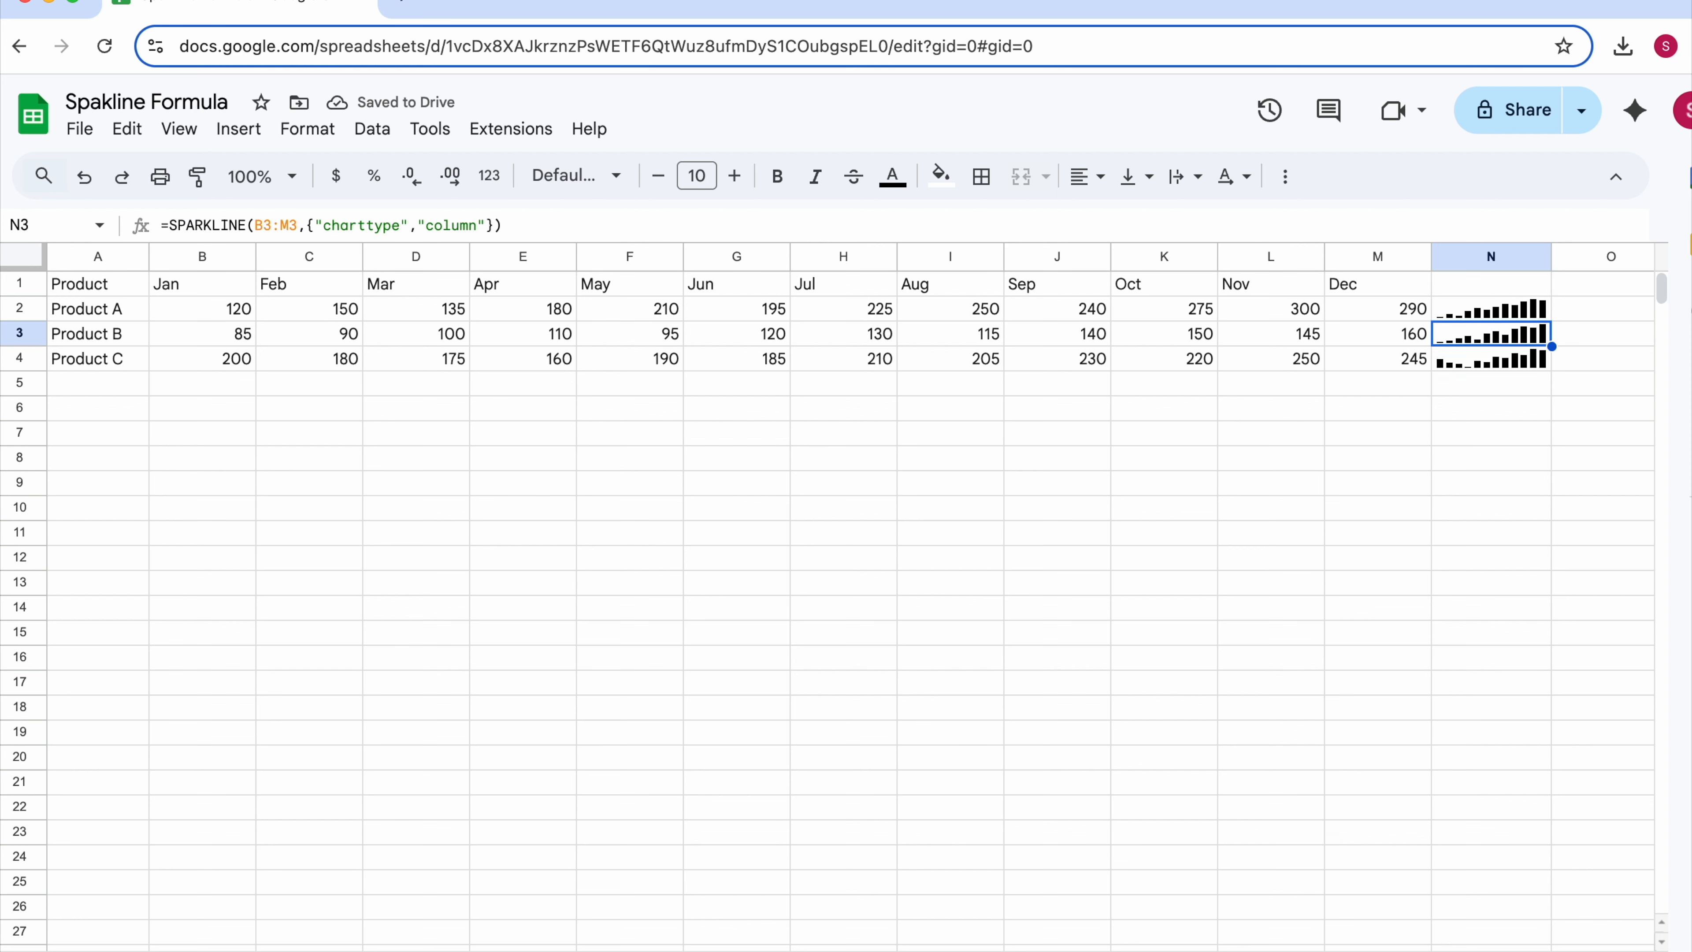
pyautogui.press('Down')
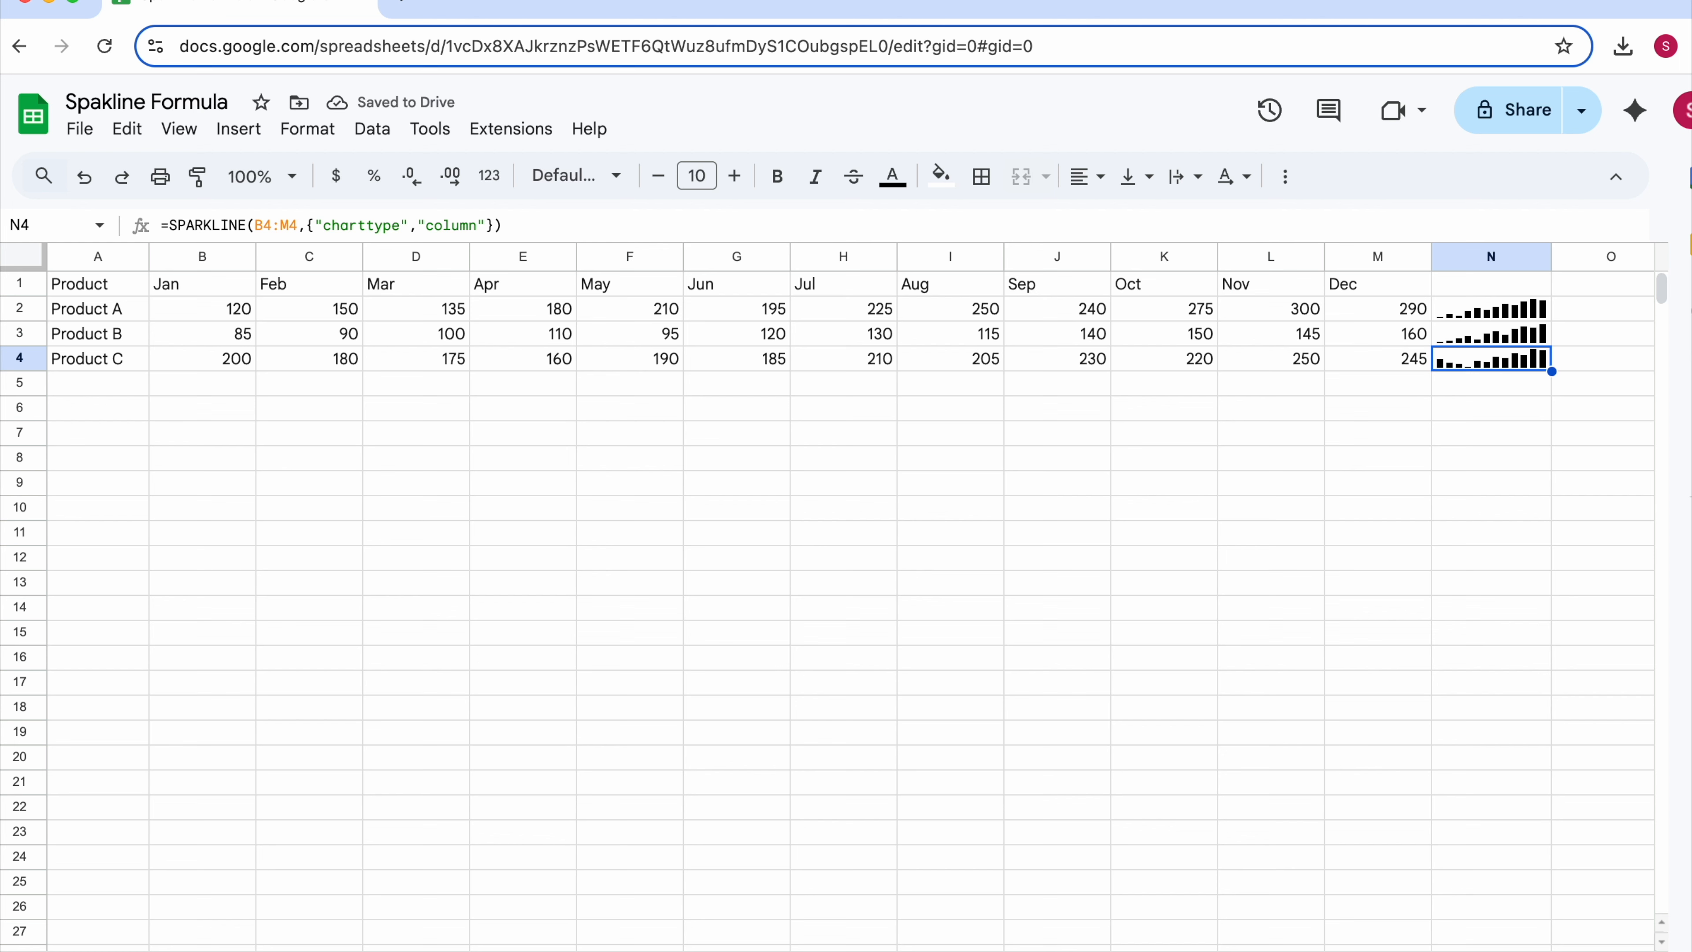